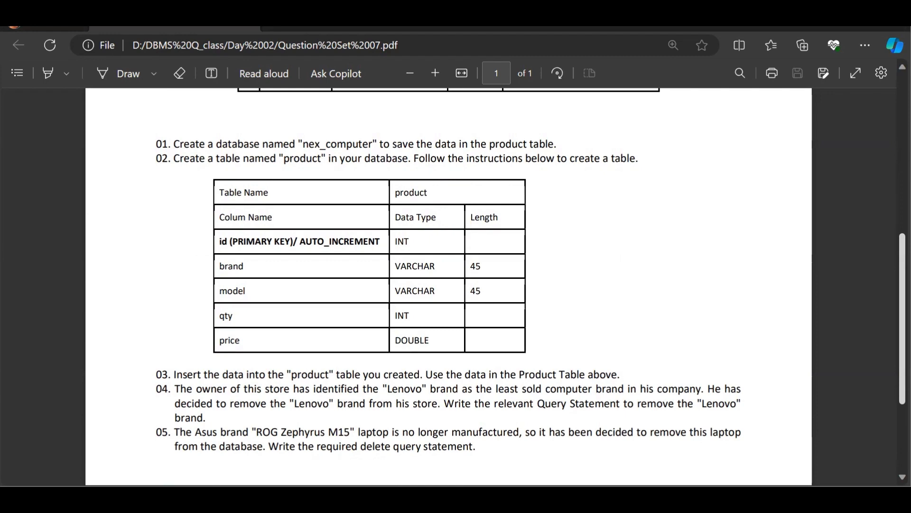
Switch to HeidiSQL and create a database named nex_computer with the utf8mb4_0900_ai_ci collation.
{"action": "scroll", "coordinate": [449, 285], "scroll_direction": "down", "scroll_amount": 2}
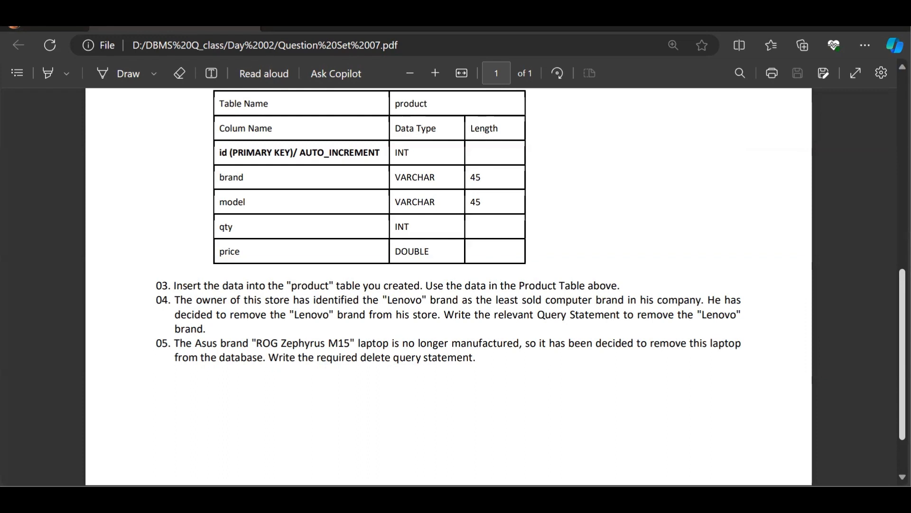
{"action": "scroll", "coordinate": [448, 285], "scroll_direction": "up", "scroll_amount": 3}
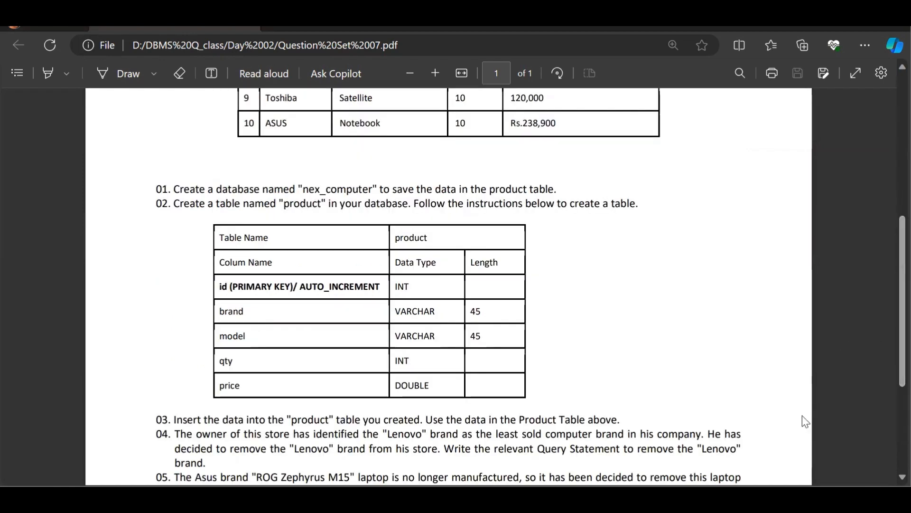
{"action": "key", "text": "alt+Tab"}
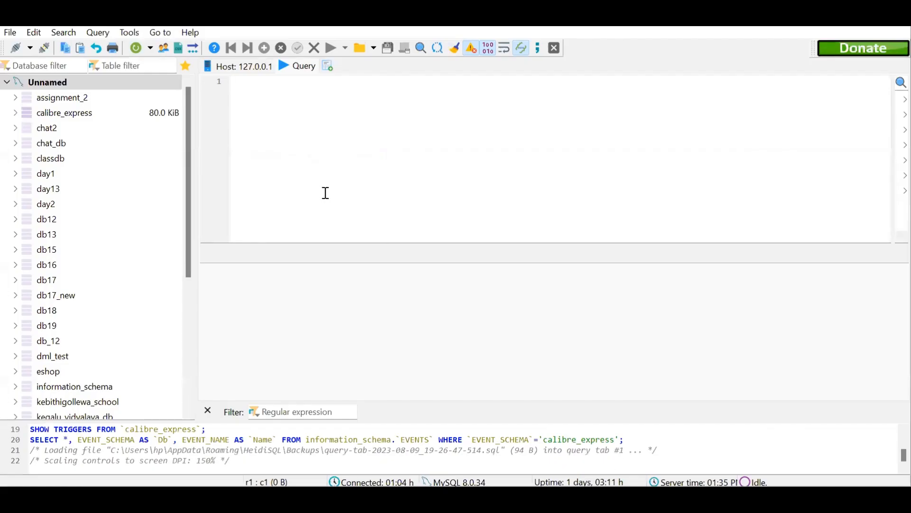
{"action": "left_click", "coordinate": [57, 85]}
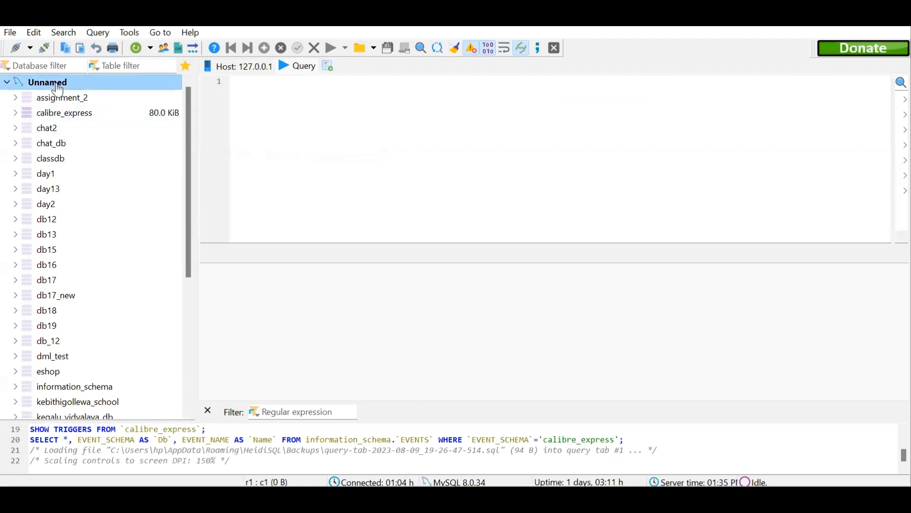
{"action": "right_click", "coordinate": [57, 89]}
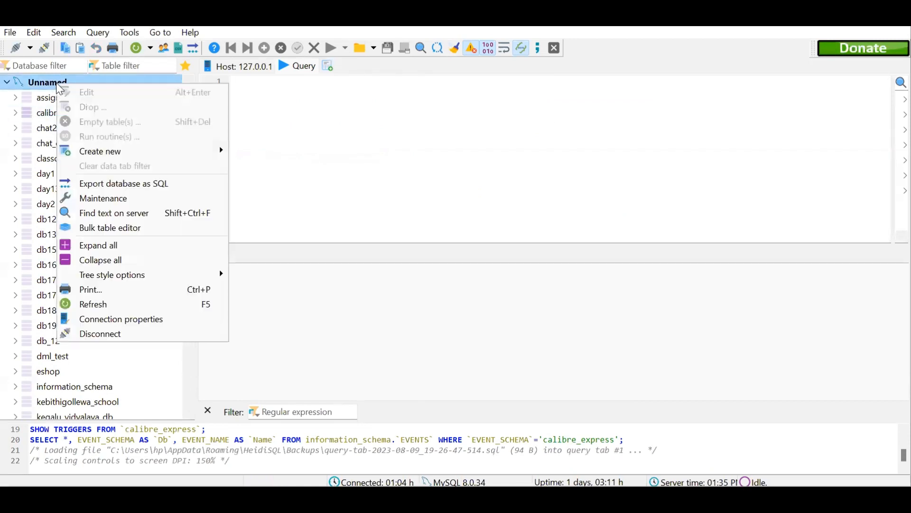
{"action": "mouse_move", "coordinate": [190, 151]}
{"action": "left_click", "coordinate": [232, 152]}
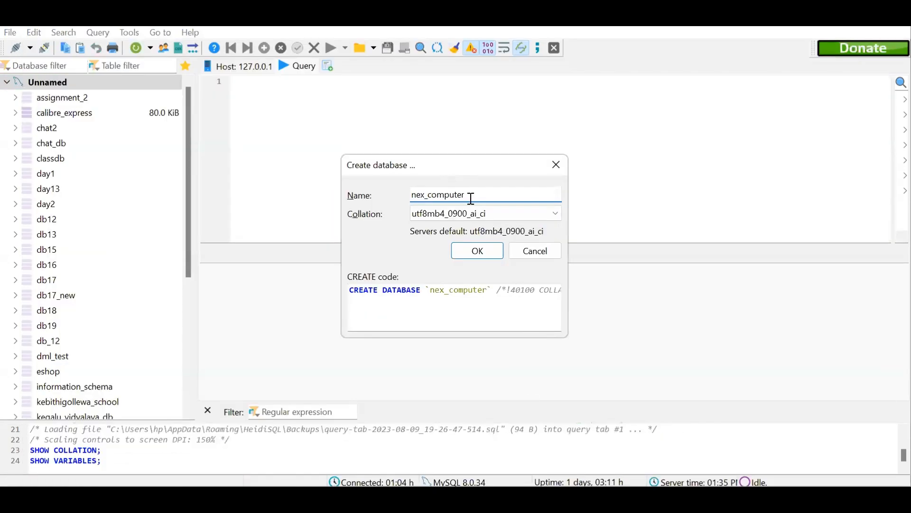
{"action": "left_click", "coordinate": [481, 252]}
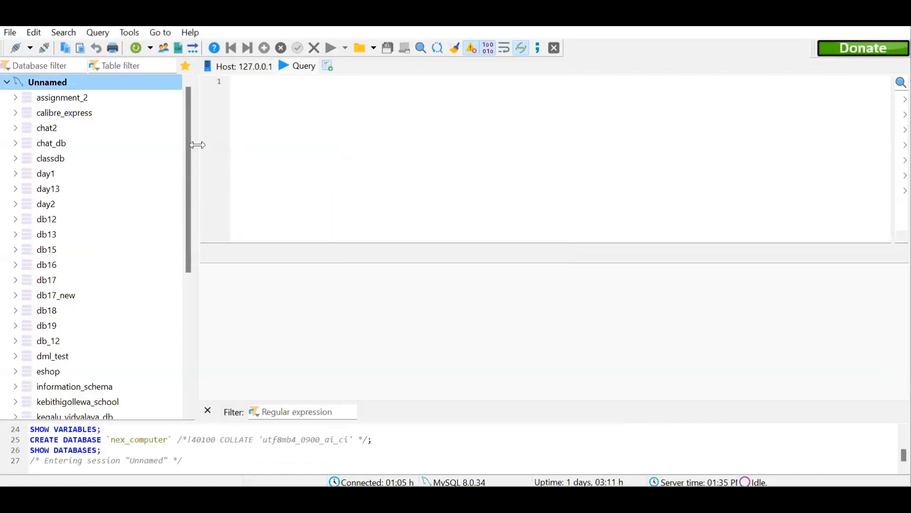
Refresh the database list and select the nex_computer database.
{"action": "left_click", "coordinate": [135, 48]}
{"action": "scroll", "coordinate": [22, 245], "scroll_direction": "down", "scroll_amount": 6}
{"action": "left_click", "coordinate": [21, 245]}
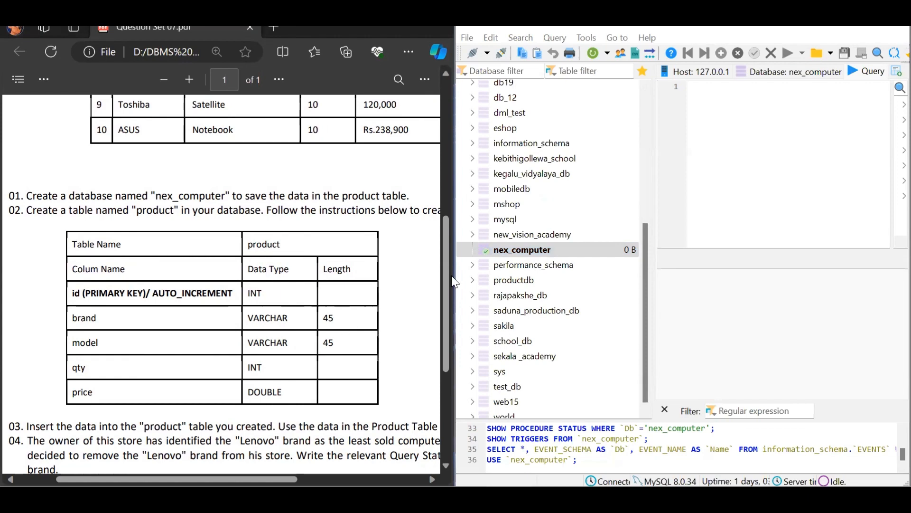
Start a new table named product in the nex_computer database.
{"action": "left_click", "coordinate": [521, 257]}
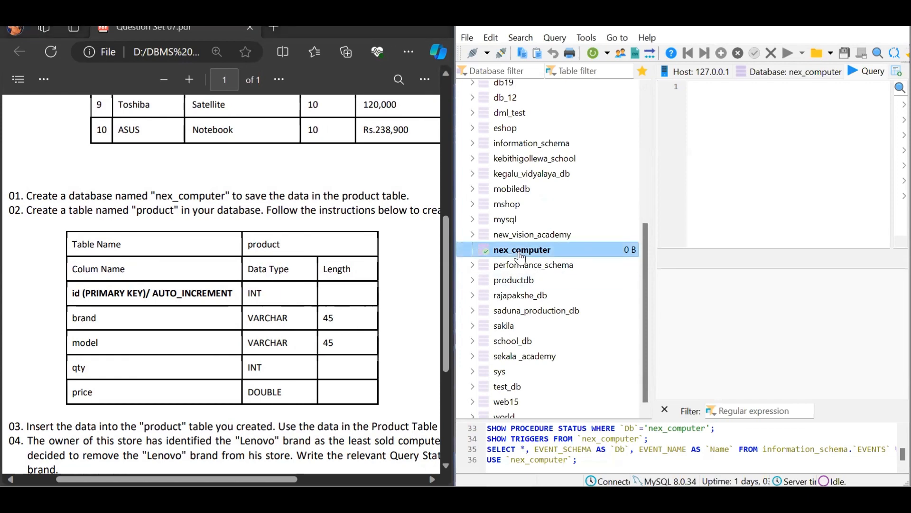
{"action": "right_click", "coordinate": [521, 252]}
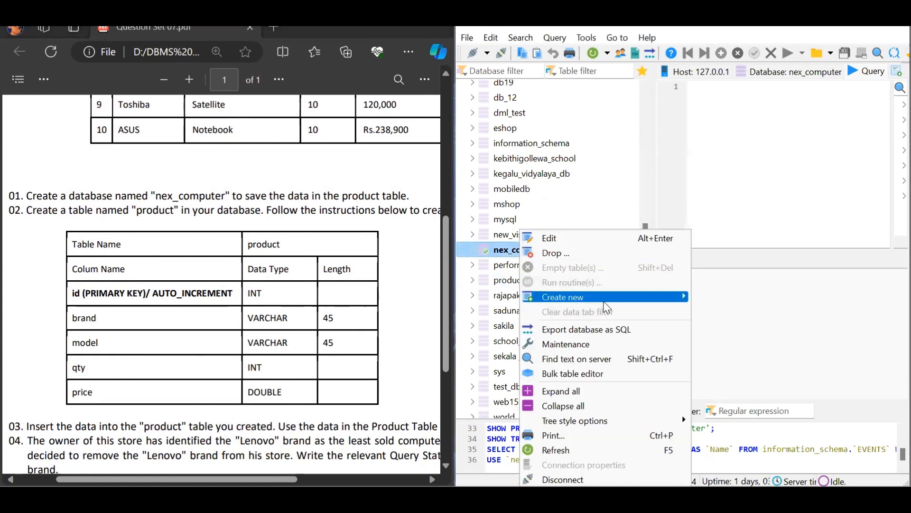
{"action": "mouse_move", "coordinate": [689, 297]}
{"action": "left_click", "coordinate": [719, 312]}
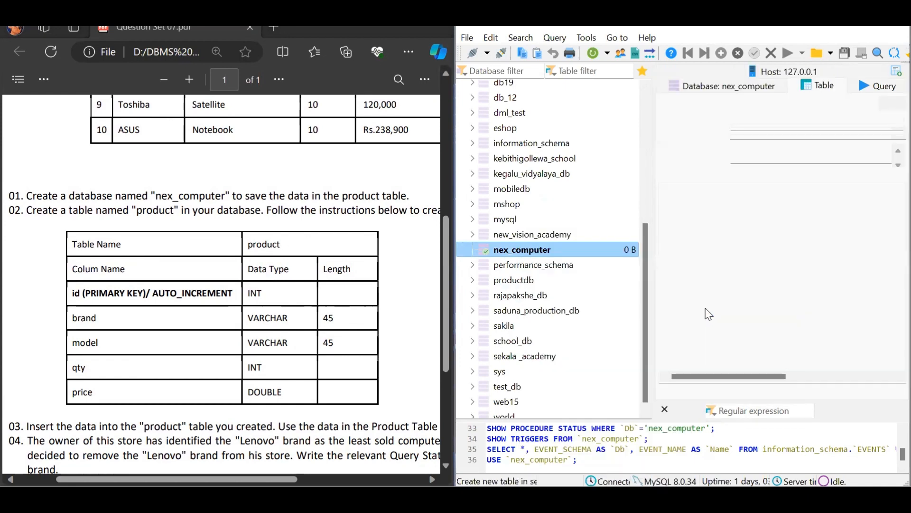
{"action": "type", "text": "product"}
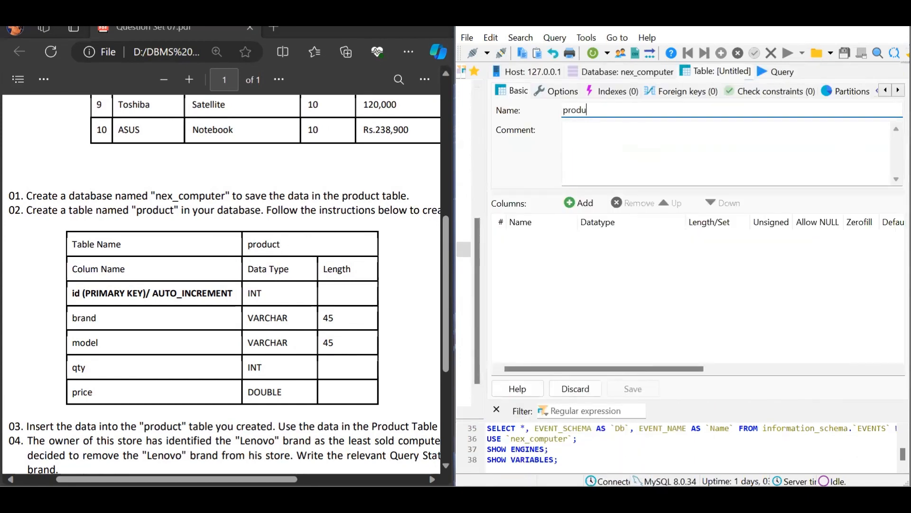
Add an id column of type INT that disallows NULL and uses AUTO_INCREMENT as its default.
{"action": "left_click", "coordinate": [582, 203]}
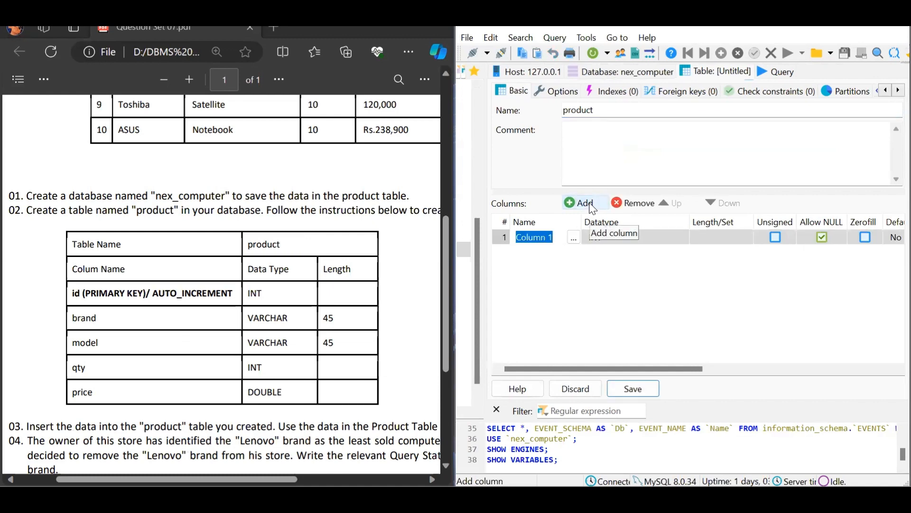
{"action": "type", "text": "id"}
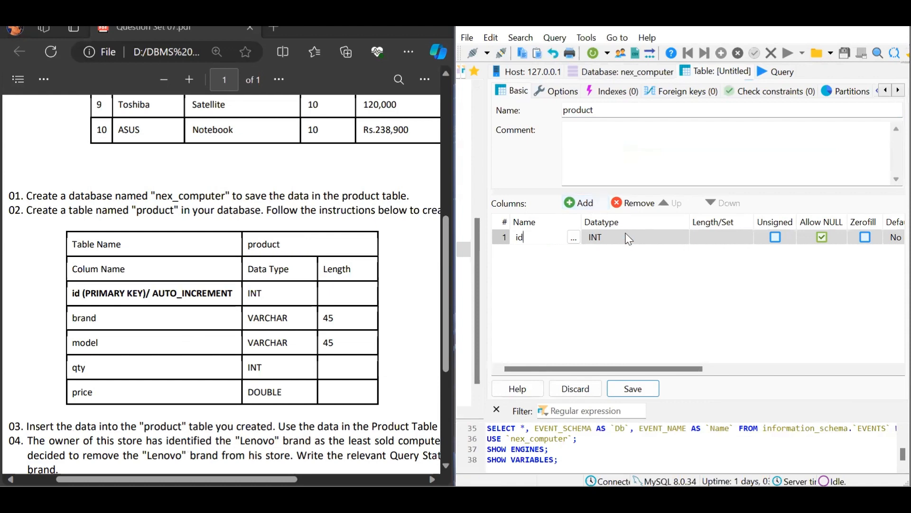
{"action": "left_click", "coordinate": [821, 237]}
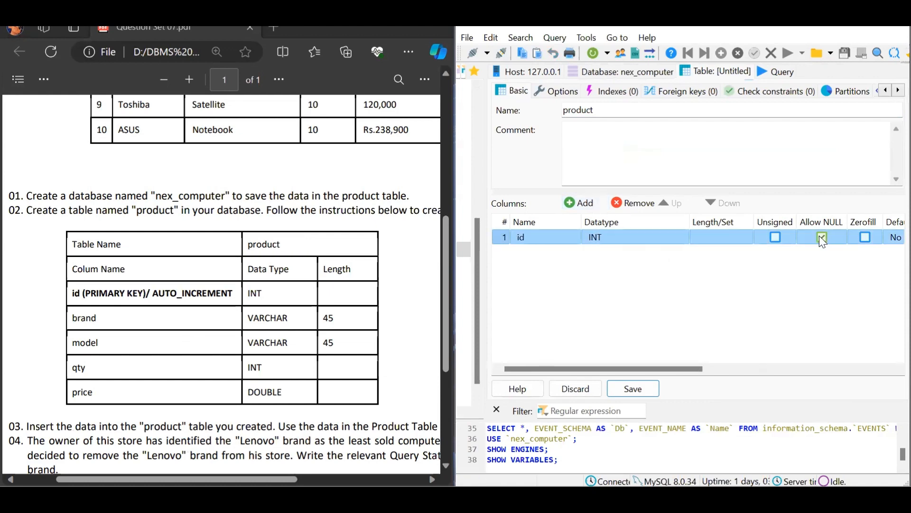
{"action": "left_click", "coordinate": [821, 237]}
{"action": "left_click_drag", "start_coordinate": [675, 368], "coordinate": [766, 369]}
{"action": "left_click", "coordinate": [725, 237]}
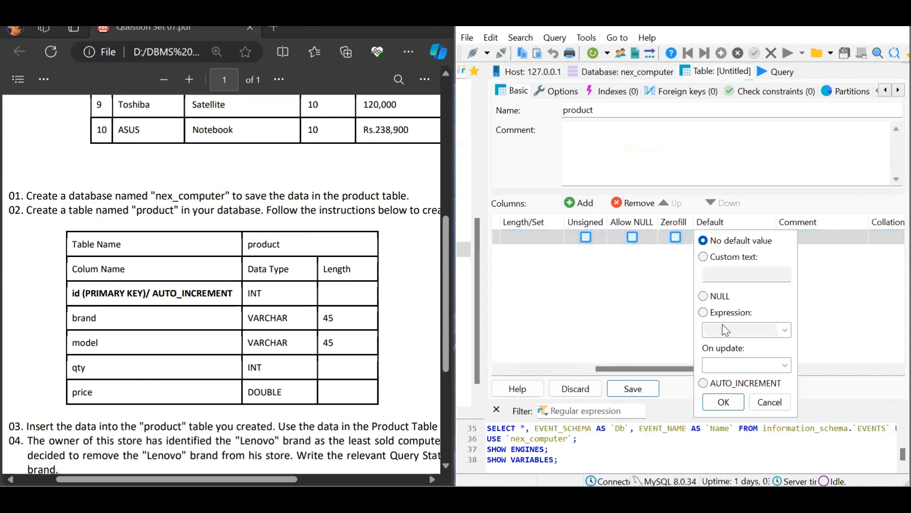
{"action": "left_click", "coordinate": [707, 385]}
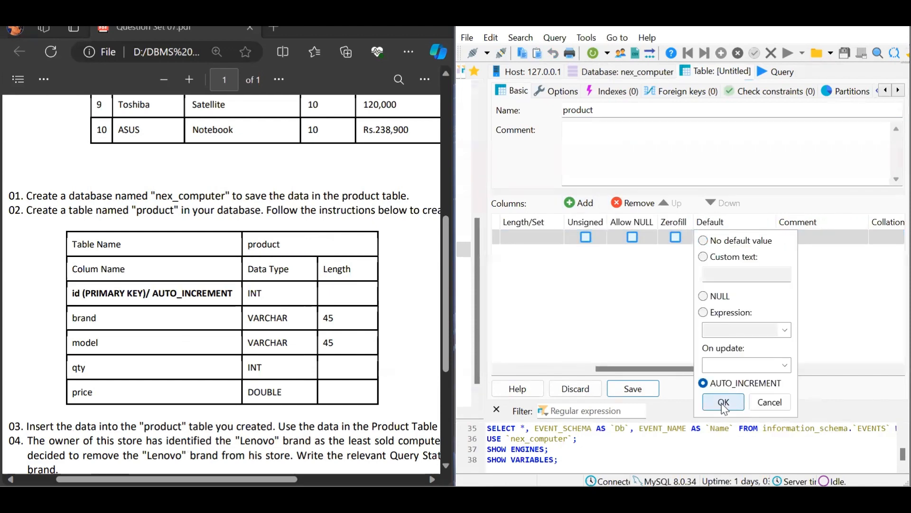
{"action": "left_click", "coordinate": [723, 404]}
Add brand and model columns as VARCHAR with length 45 and no default value.
{"action": "left_click_drag", "start_coordinate": [629, 369], "coordinate": [530, 369]}
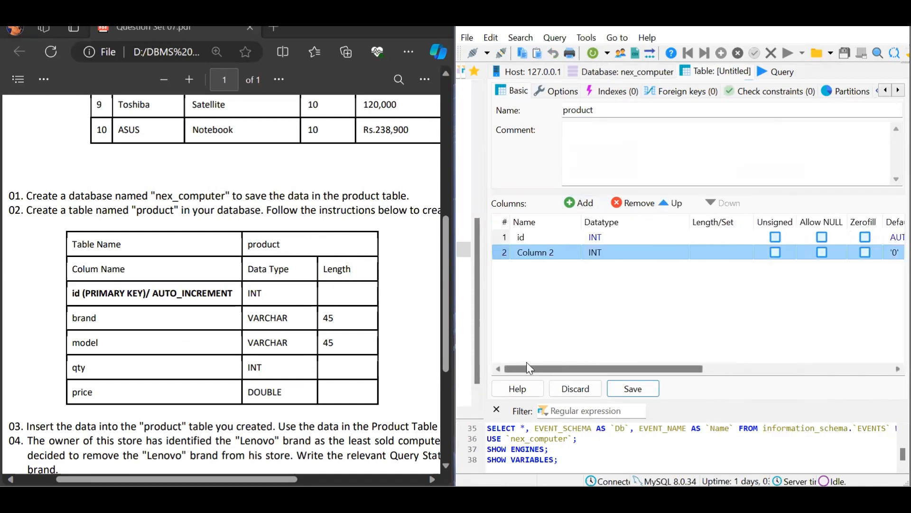
{"action": "type", "text": "brand"}
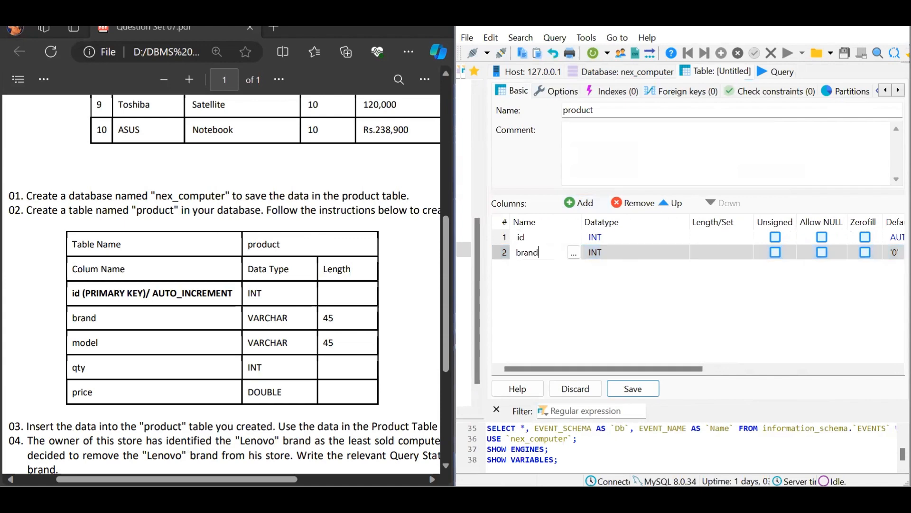
{"action": "left_click", "coordinate": [636, 255]}
{"action": "left_click", "coordinate": [686, 254]}
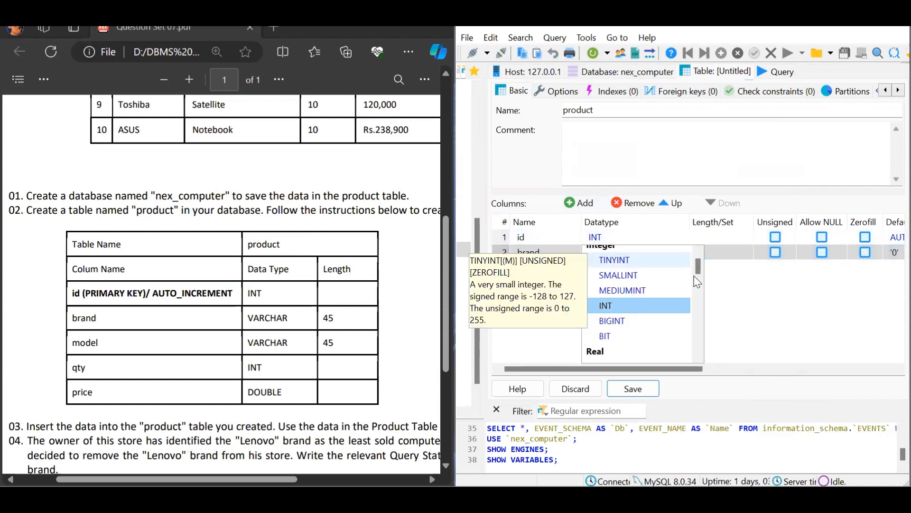
{"action": "scroll", "coordinate": [697, 281], "scroll_direction": "down", "scroll_amount": 3}
{"action": "left_click", "coordinate": [612, 309]}
{"action": "left_click", "coordinate": [700, 252]}
{"action": "type", "text": "45"}
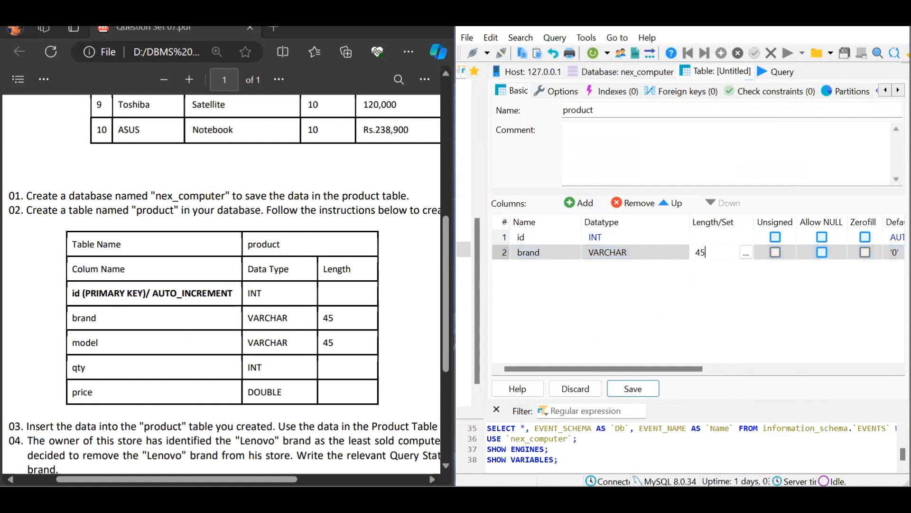
{"action": "left_click", "coordinate": [895, 252]}
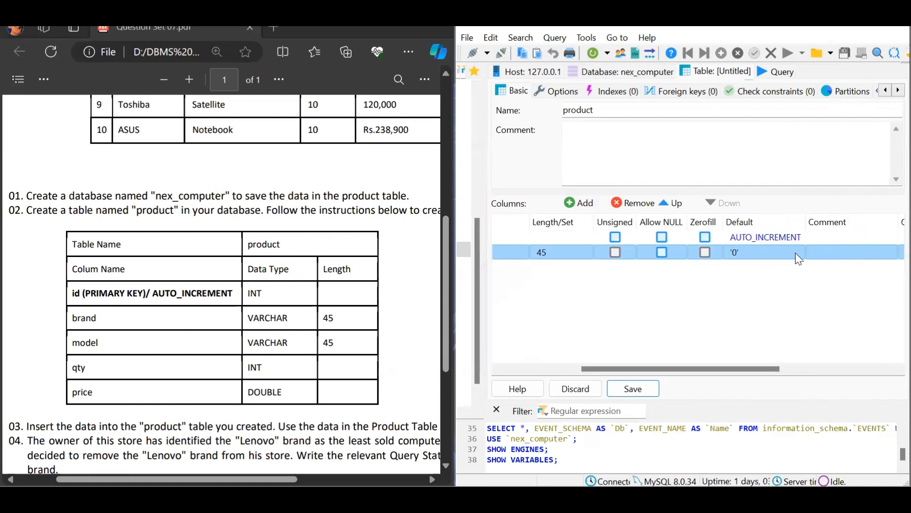
{"action": "type", "text": "mode"}
{"action": "type", "text": "l"}
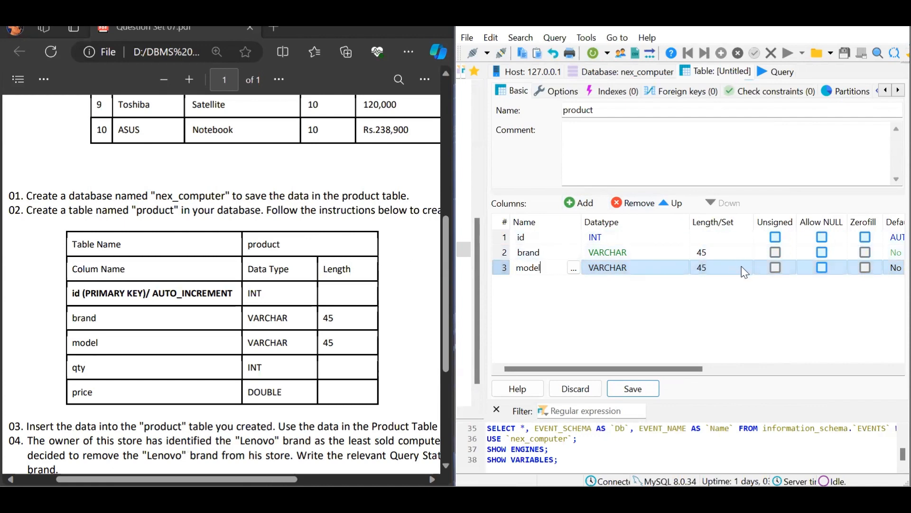
Add a qty column of type INT with no length and no default value.
{"action": "left_click", "coordinate": [589, 205]}
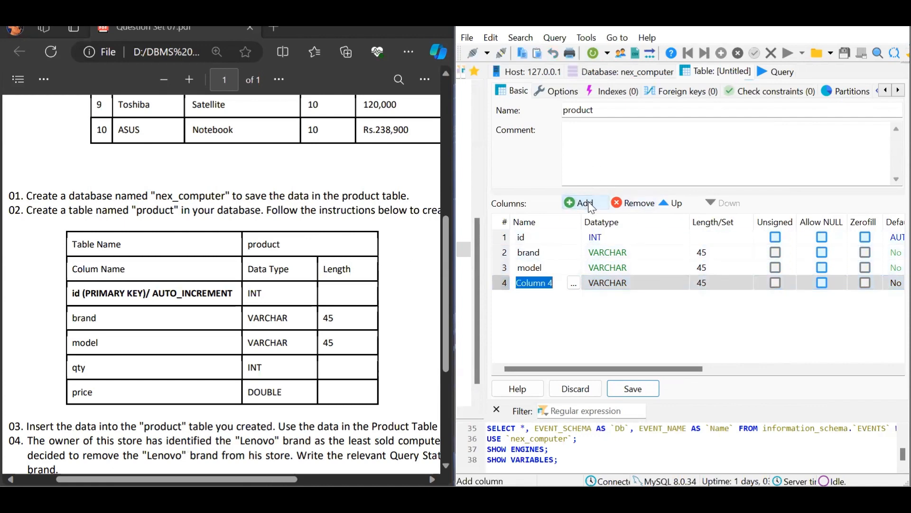
{"action": "type", "text": "qty"}
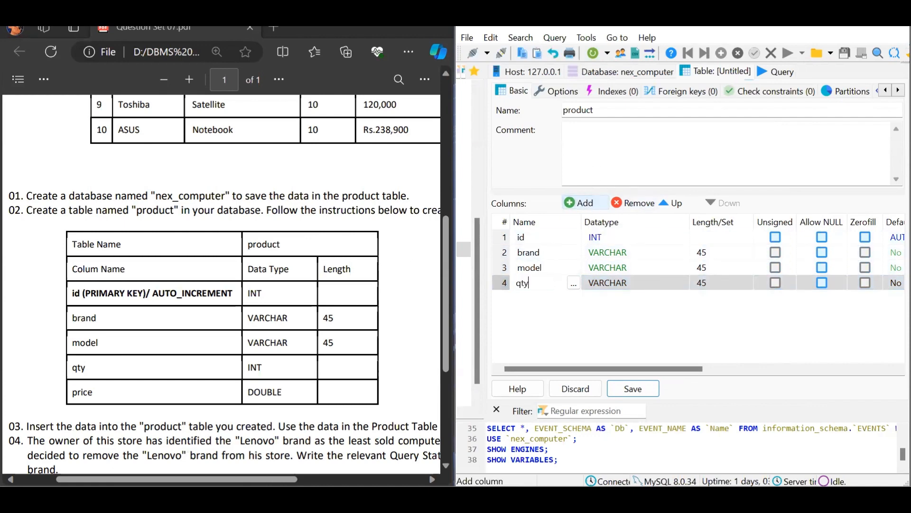
{"action": "left_click", "coordinate": [624, 286]}
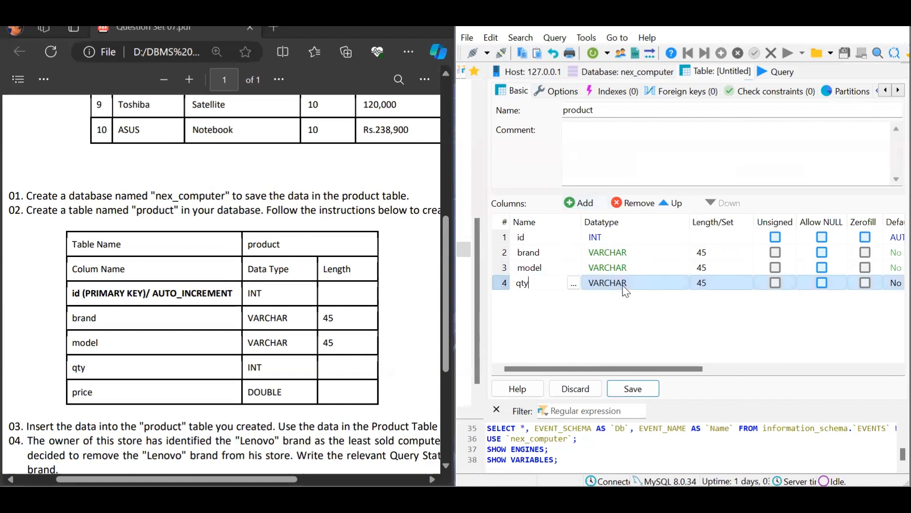
{"action": "left_click", "coordinate": [625, 291]}
{"action": "left_click_drag", "start_coordinate": [700, 315], "coordinate": [701, 306]}
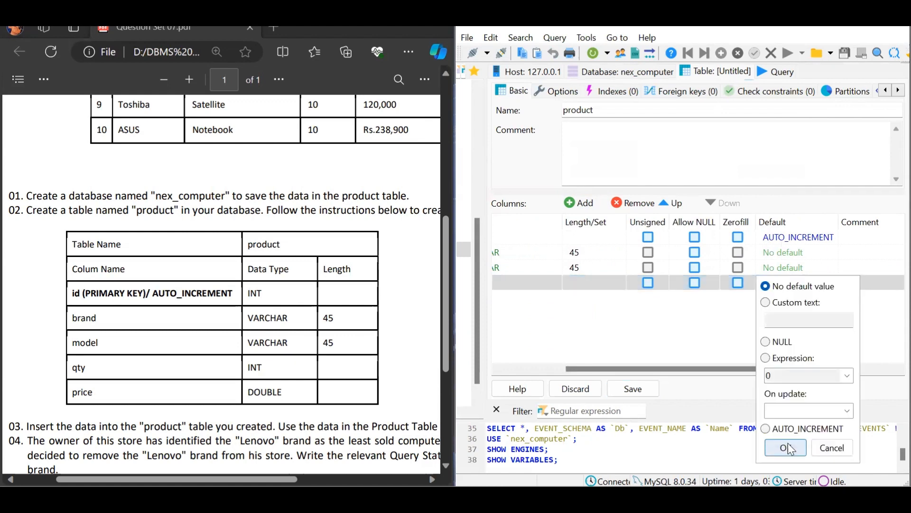
{"action": "left_click", "coordinate": [786, 448]}
Add a price column of type DOUBLE with no default value.
{"action": "left_click", "coordinate": [580, 203]}
{"action": "type", "text": "price"}
{"action": "key", "text": "Return"}
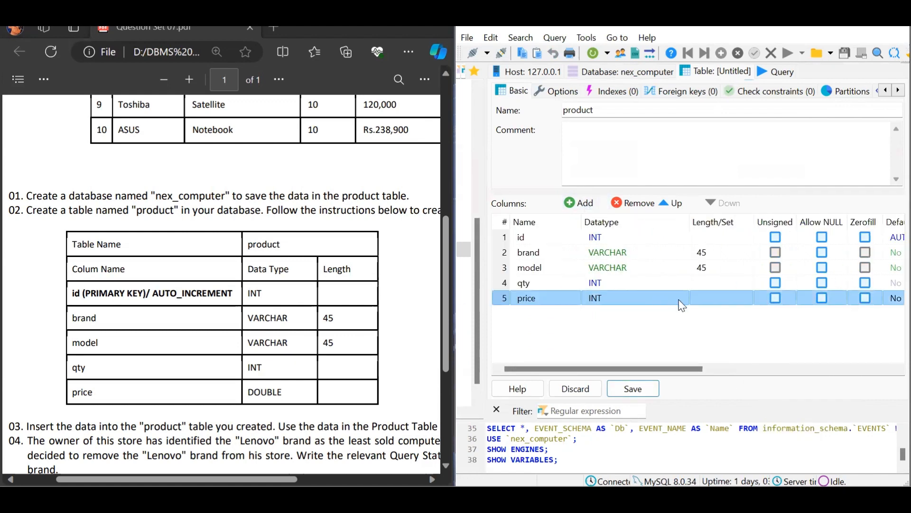
{"action": "left_click", "coordinate": [679, 300]}
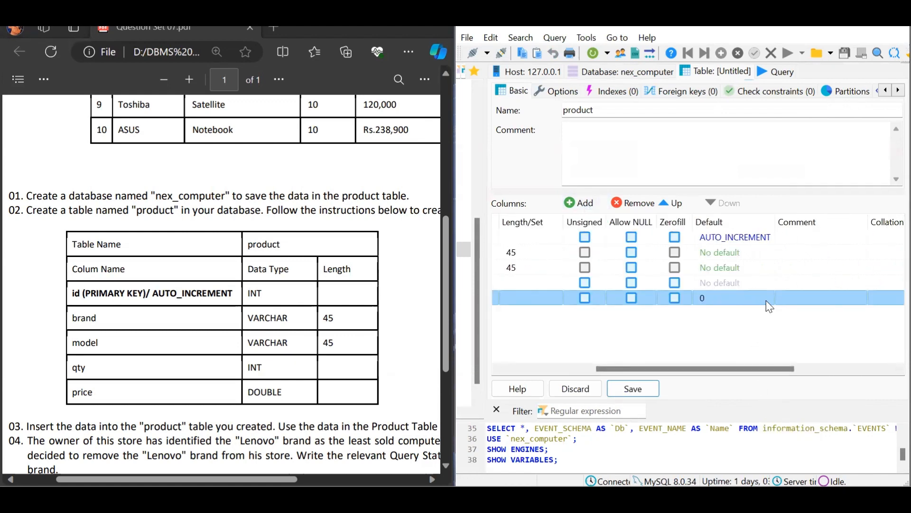
Create a PRIMARY index on the id column, as the question sheet requires.
{"action": "left_click_drag", "start_coordinate": [74, 292], "coordinate": [148, 292]}
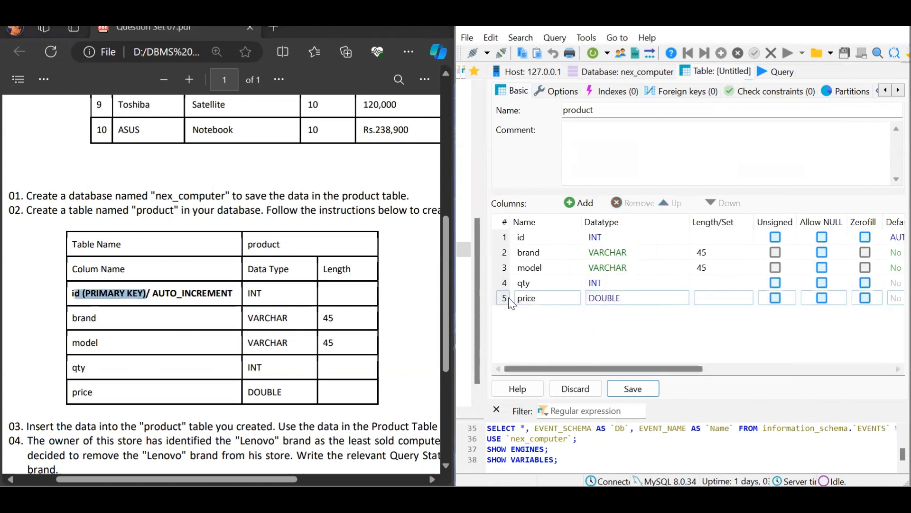
{"action": "left_click", "coordinate": [502, 239]}
{"action": "left_click", "coordinate": [500, 238]}
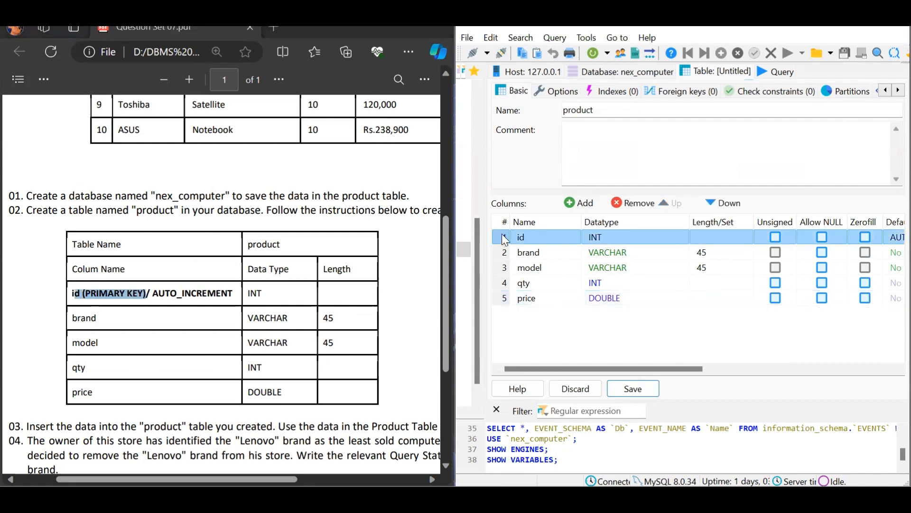
{"action": "right_click", "coordinate": [503, 234]}
{"action": "mouse_move", "coordinate": [624, 354]}
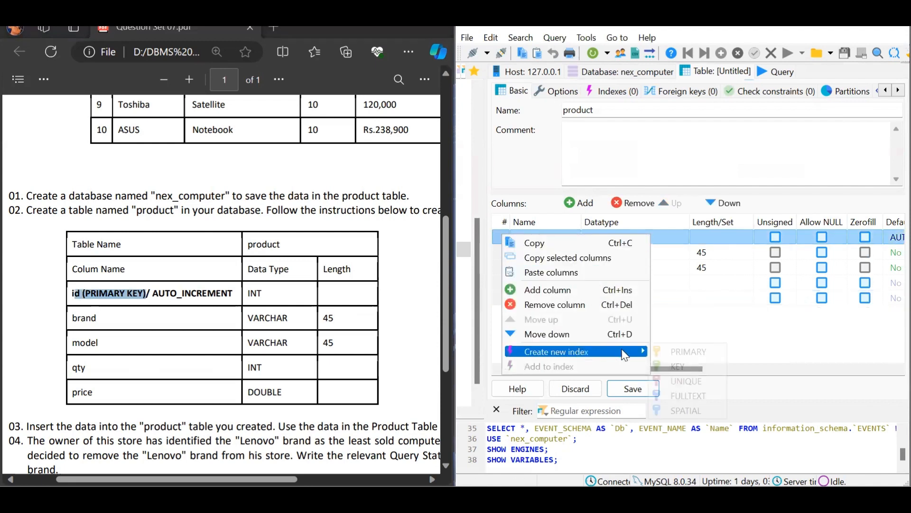
{"action": "left_click", "coordinate": [677, 351]}
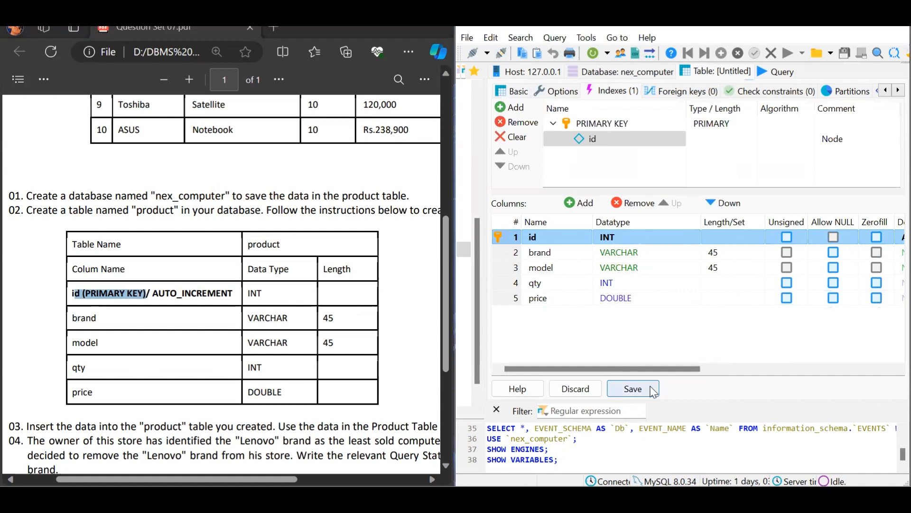
Save the product table and open its data next to the question sheet's Product table.
{"action": "left_click", "coordinate": [633, 389]}
{"action": "left_click", "coordinate": [519, 266]}
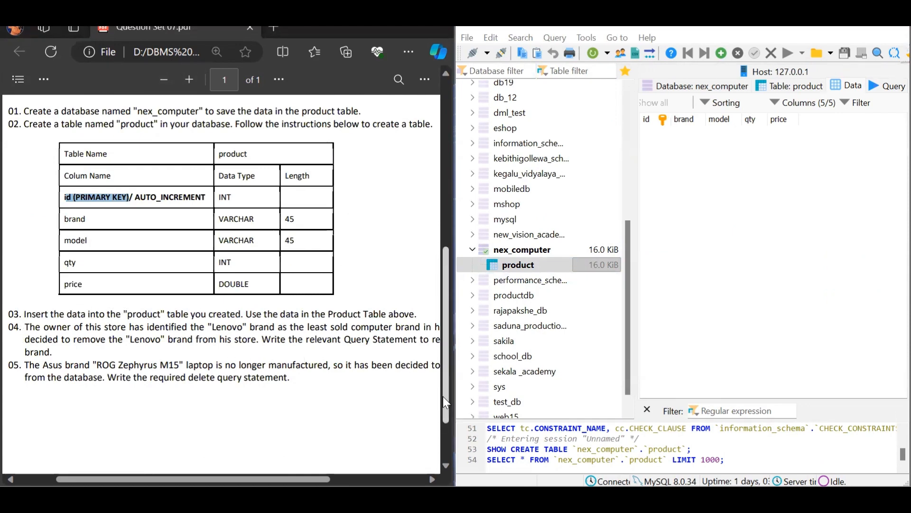
{"action": "scroll", "coordinate": [426, 251], "scroll_direction": "up", "scroll_amount": 8}
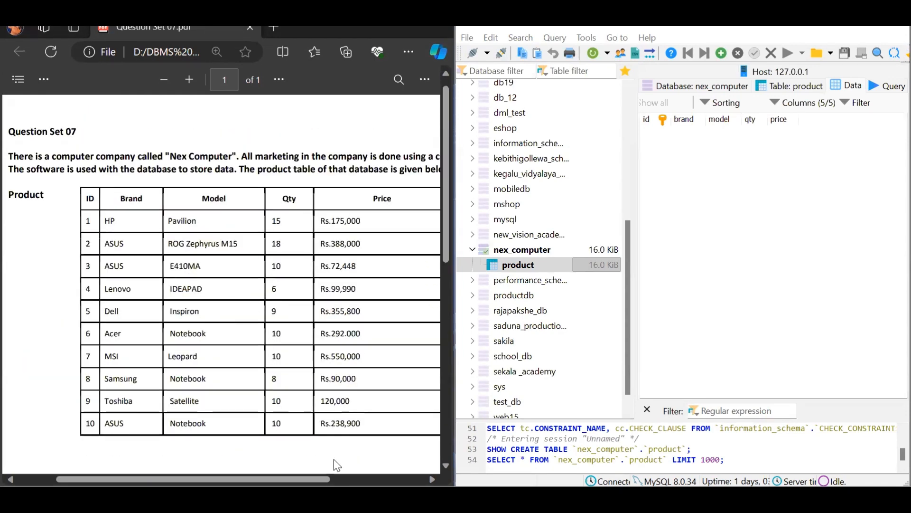
Enter the first product row with brand HP, model Pavilion, qty 15 and price 175000, and widen the brand column.
{"action": "scroll", "coordinate": [221, 304], "scroll_direction": "right", "scroll_amount": 2}
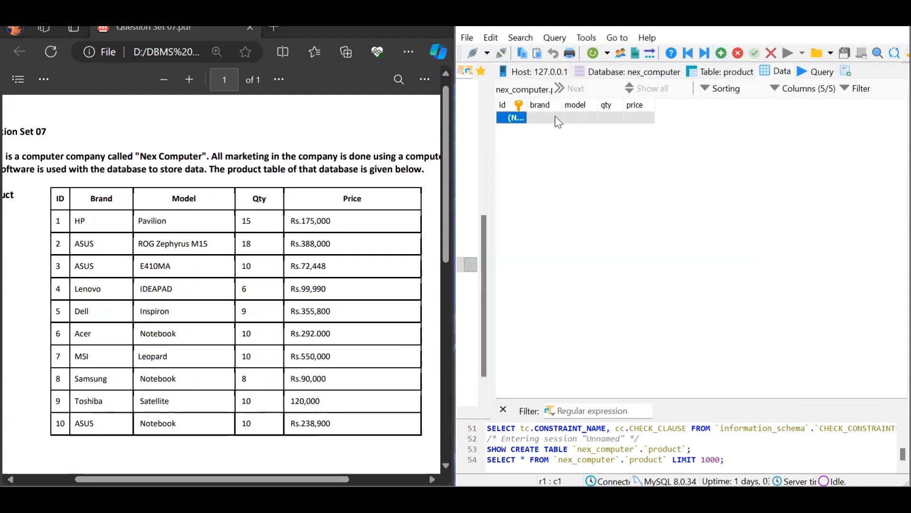
{"action": "left_click", "coordinate": [554, 120]}
{"action": "type", "text": "HP"}
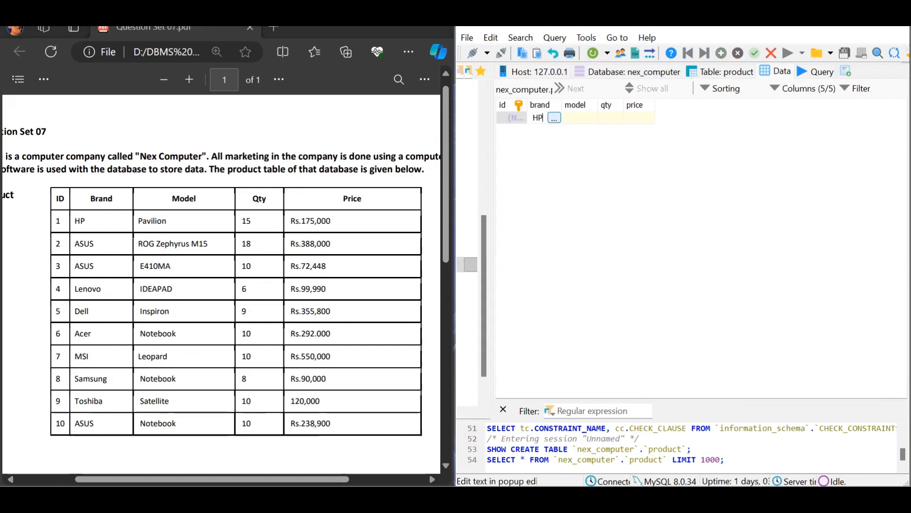
{"action": "key", "text": "Tab"}
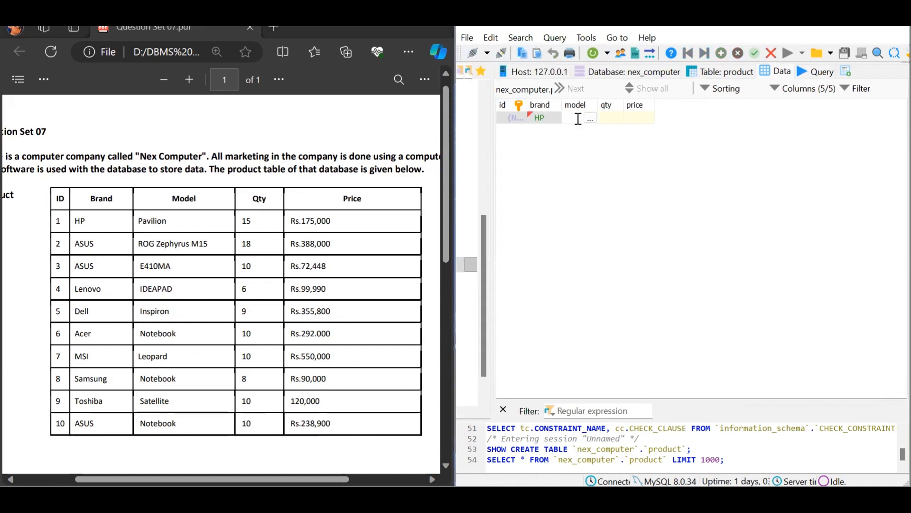
{"action": "type", "text": "Pavil"}
{"action": "type", "text": "ion"}
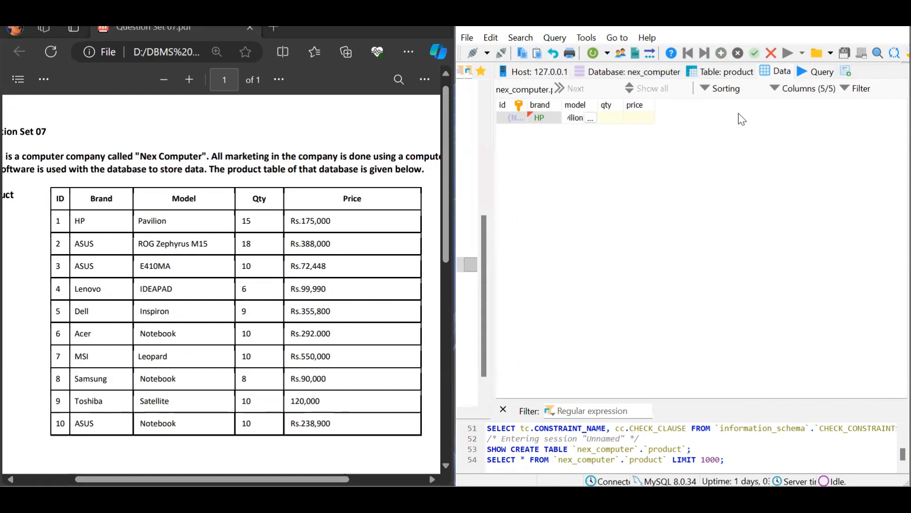
{"action": "left_click", "coordinate": [613, 117]}
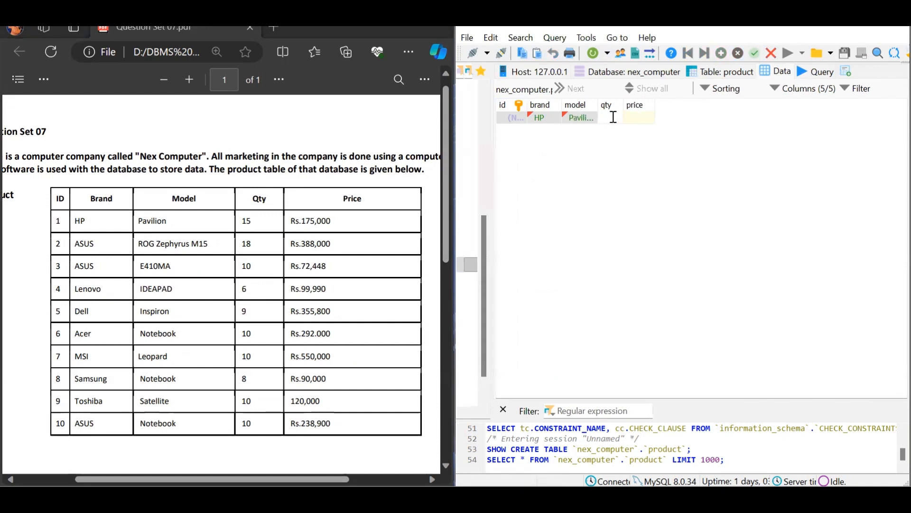
{"action": "type", "text": "15"}
{"action": "left_click", "coordinate": [640, 117]}
{"action": "type", "text": "175000"}
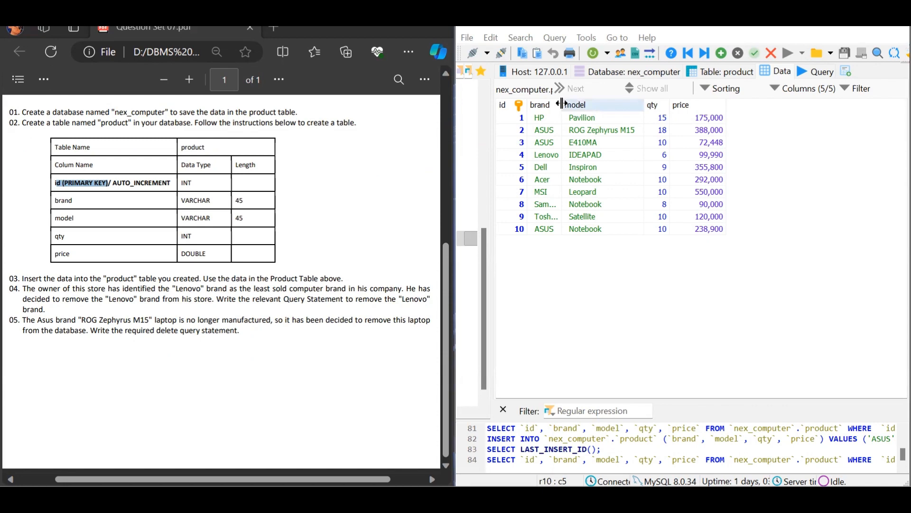
{"action": "left_click_drag", "start_coordinate": [562, 104], "coordinate": [577, 104]}
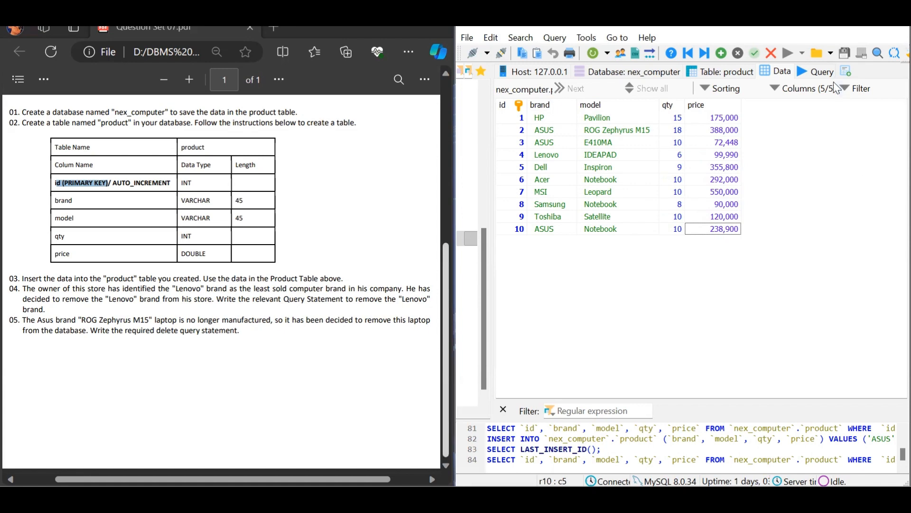
Start a query with DELETE FROM `nex_computer`.`product`.
{"action": "left_click", "coordinate": [817, 72]}
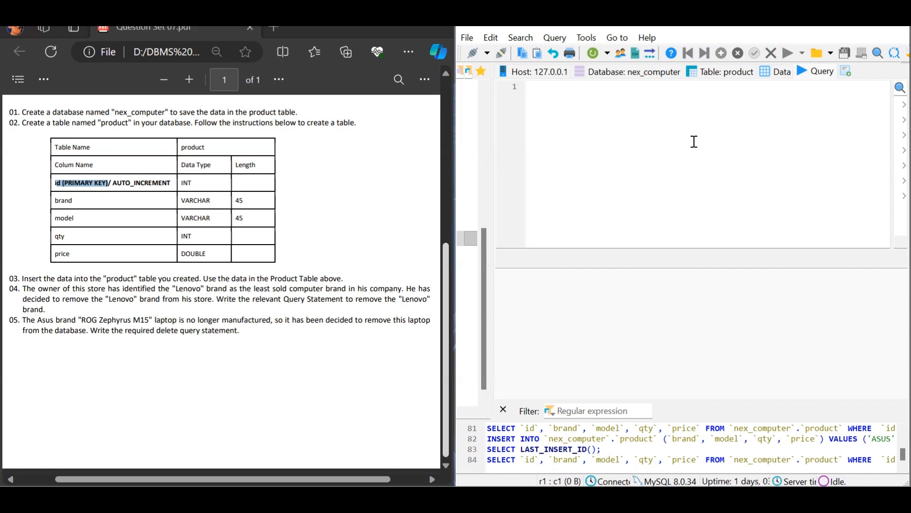
{"action": "type", "text": "DELETE FROM"}
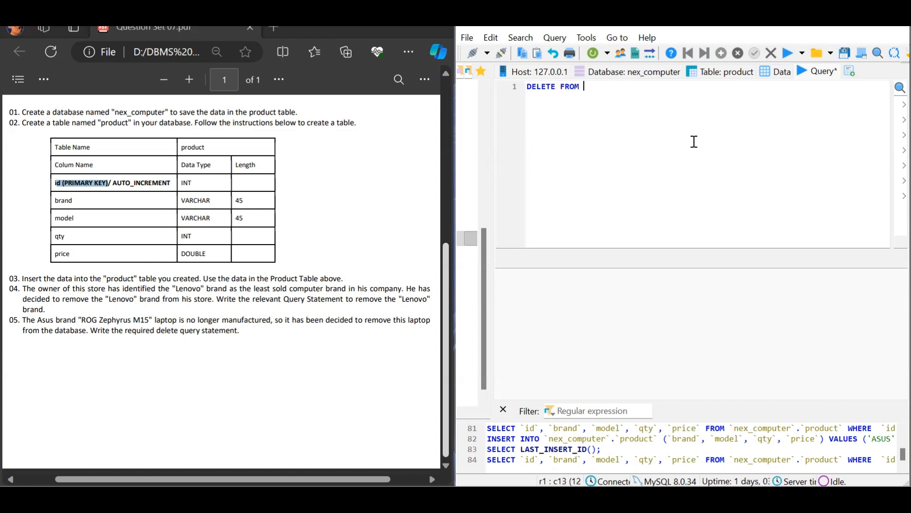
{"action": "type", "text": " ``"}
{"action": "type", "text": "nex"}
{"action": "type", "text": "_computer"}
{"action": "type", "text": "`."}
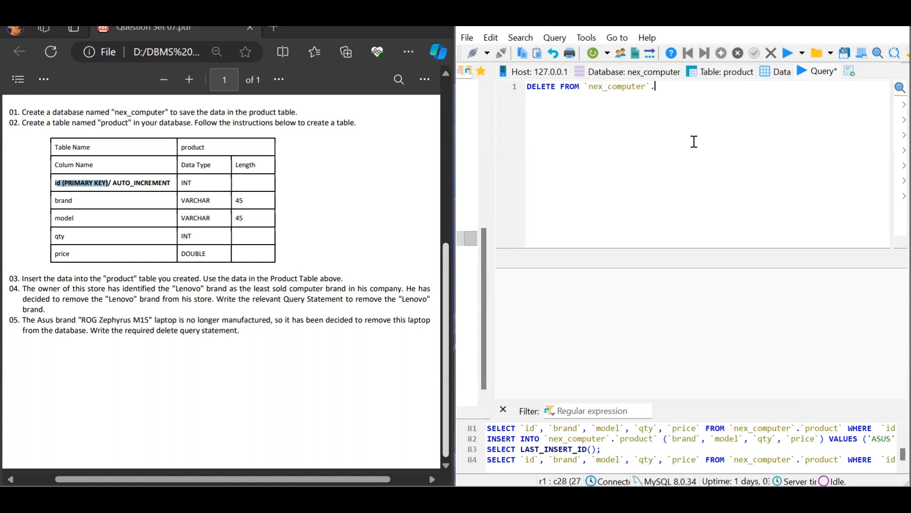
{"action": "type", "text": "``"}
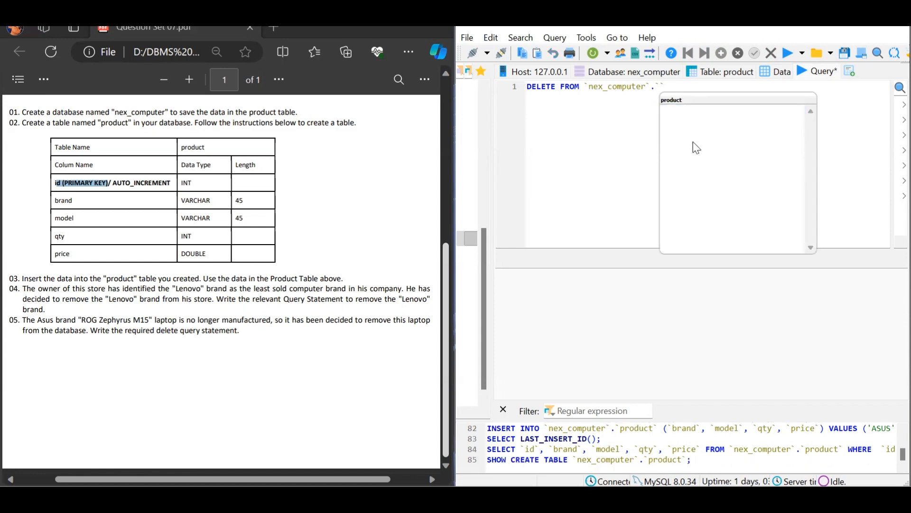
{"action": "type", "text": "product"}
{"action": "left_click", "coordinate": [693, 142]}
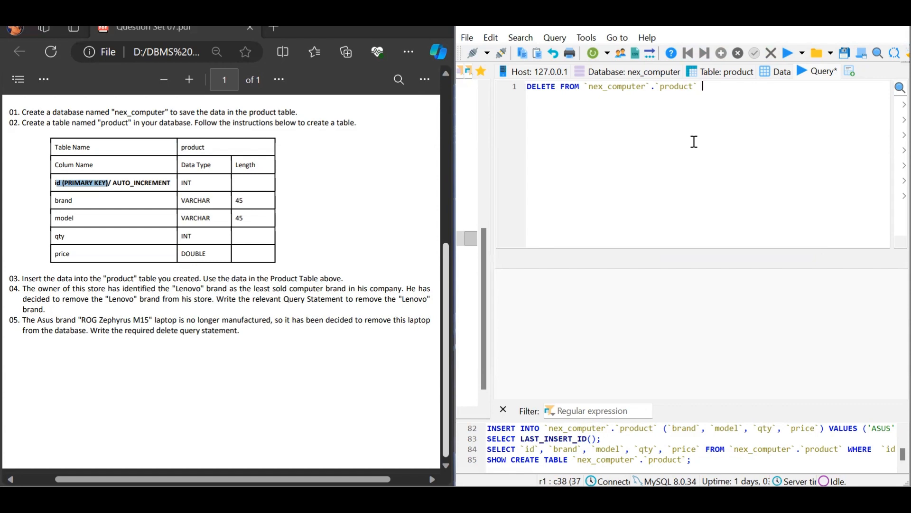
Complete the delete query with the condition WHERE `brand`='Lenovo'; and execute it.
{"action": "type", "text": "WHERE `brand`='Lenovo"}
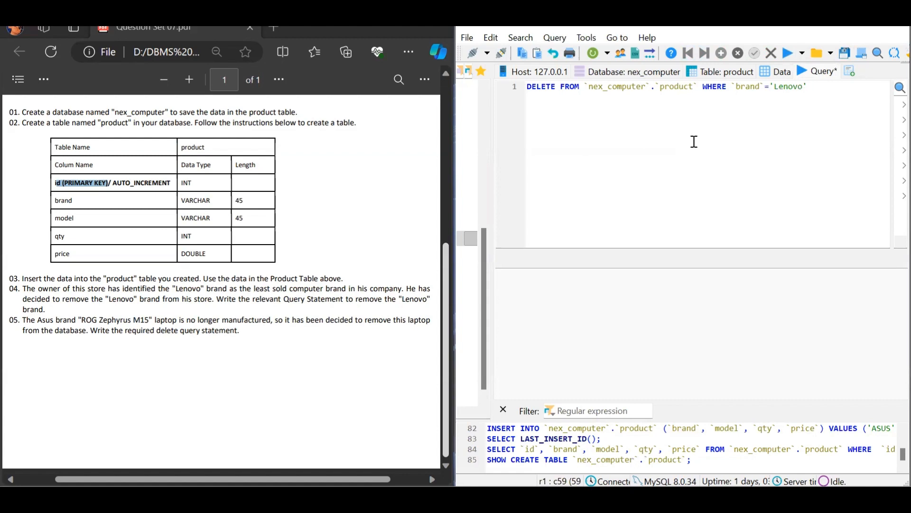
{"action": "key", "text": "End"}
{"action": "type", "text": ";"}
{"action": "left_click", "coordinate": [788, 53]}
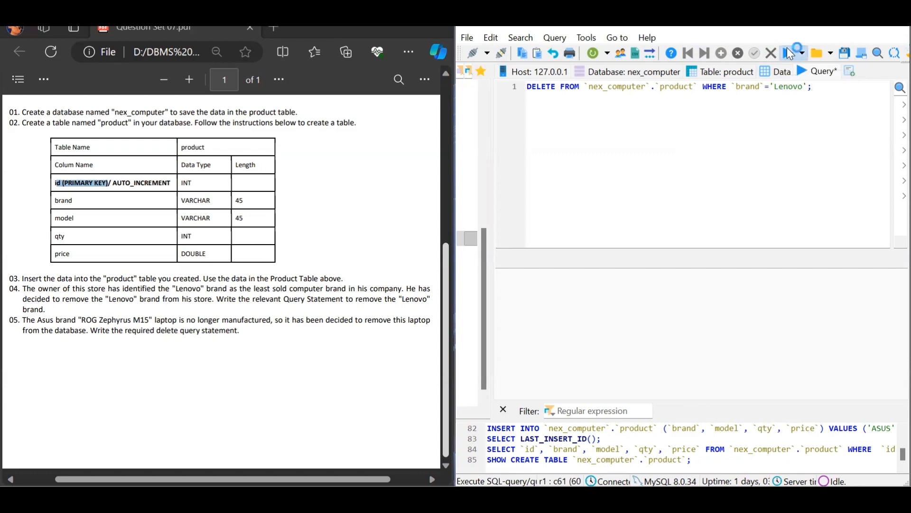
Refresh the product table's data and compare it with the Lenovo row in the question sheet.
{"action": "left_click", "coordinate": [781, 72]}
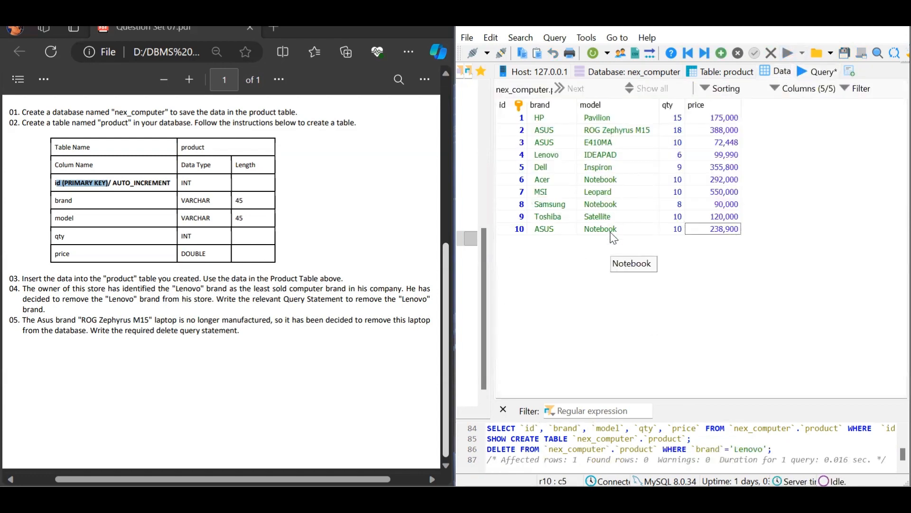
{"action": "left_click", "coordinate": [594, 53]}
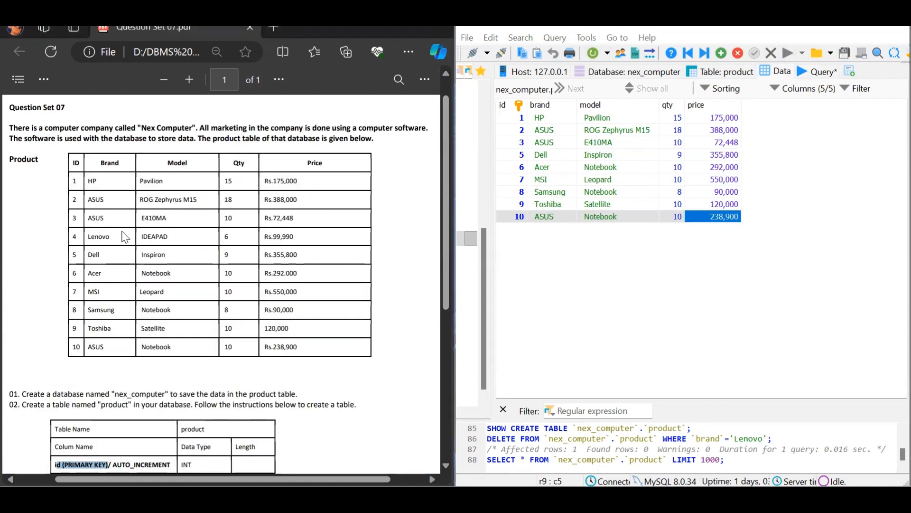
{"action": "left_click", "coordinate": [97, 237]}
{"action": "double_click", "coordinate": [96, 236]}
{"action": "scroll", "coordinate": [438, 389], "scroll_direction": "down", "scroll_amount": 5}
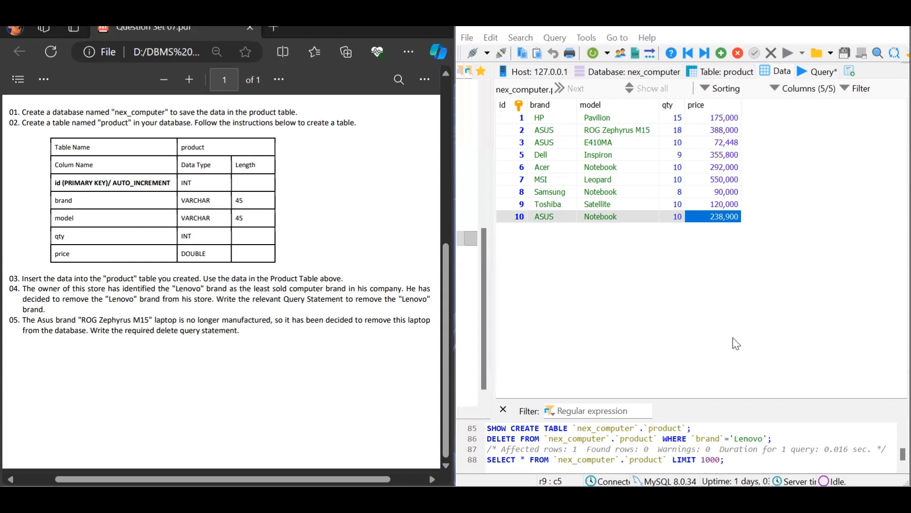
Rewrite the delete query's condition as WHERE `brand`='ASUS' AND `model`='ROG Zephyrus M15';.
{"action": "left_click", "coordinate": [825, 72]}
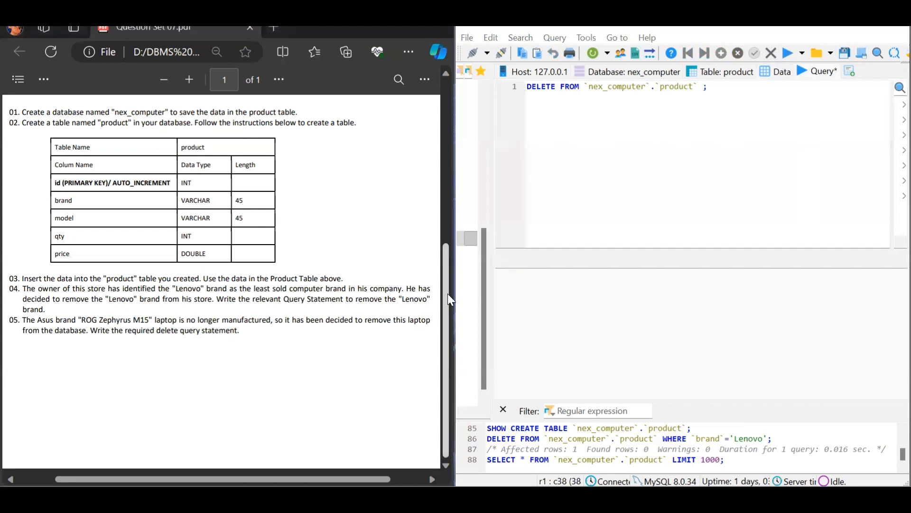
{"action": "left_click", "coordinate": [699, 86]}
{"action": "type", "text": "WHERE ` "}
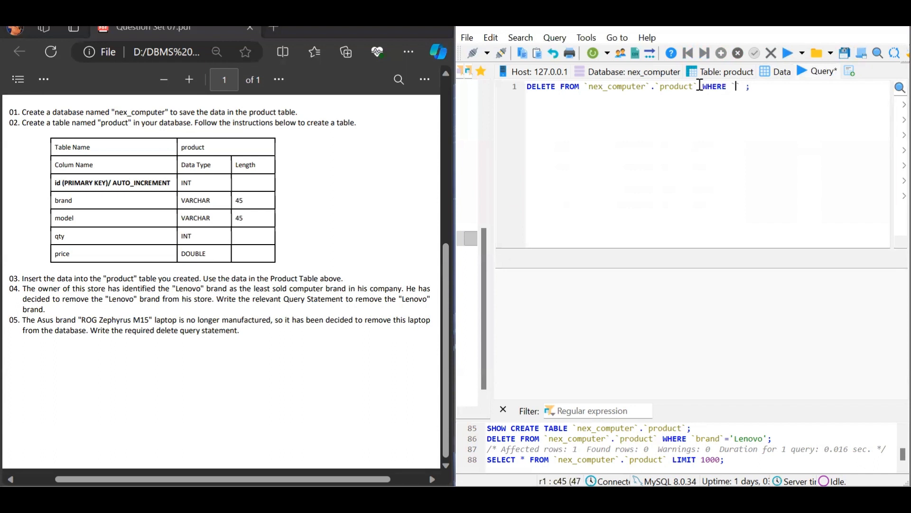
{"action": "type", "text": "brand`='ASUS' AND `"}
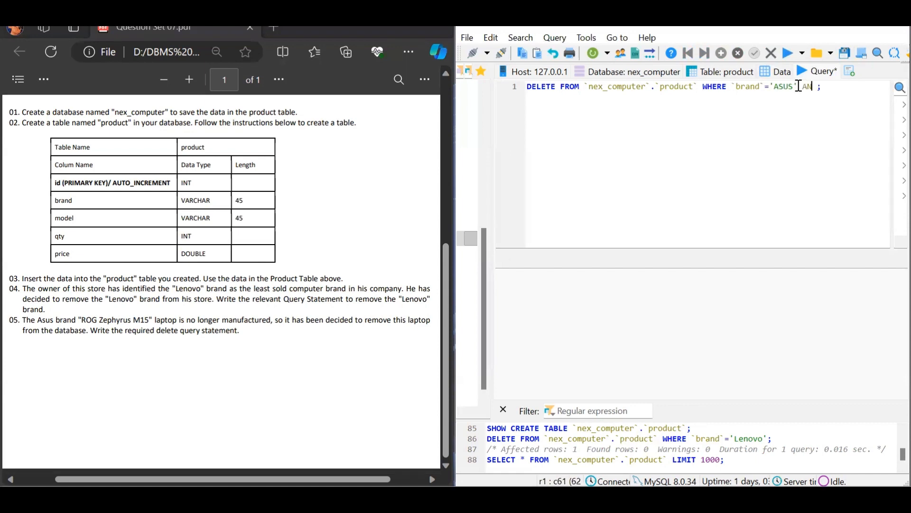
{"action": "type", "text": "model`"}
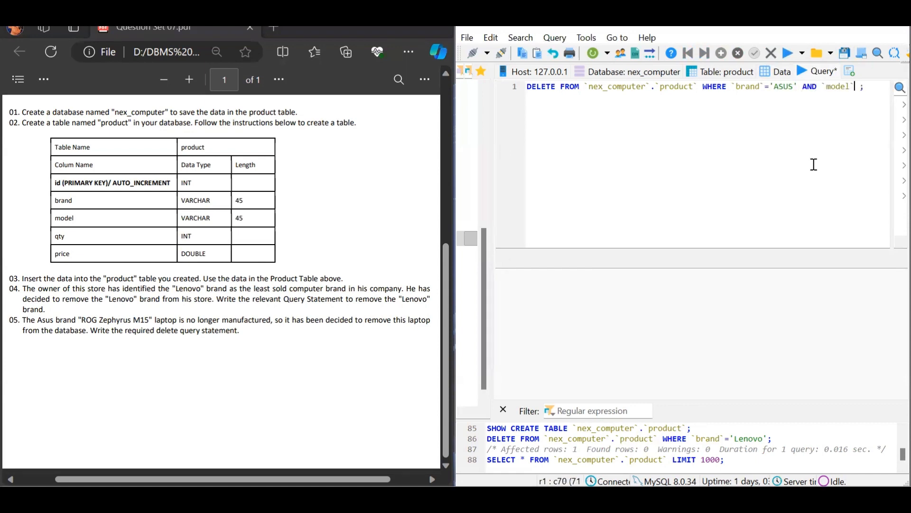
{"action": "type", "text": "=''"}
{"action": "key", "text": "Left"}
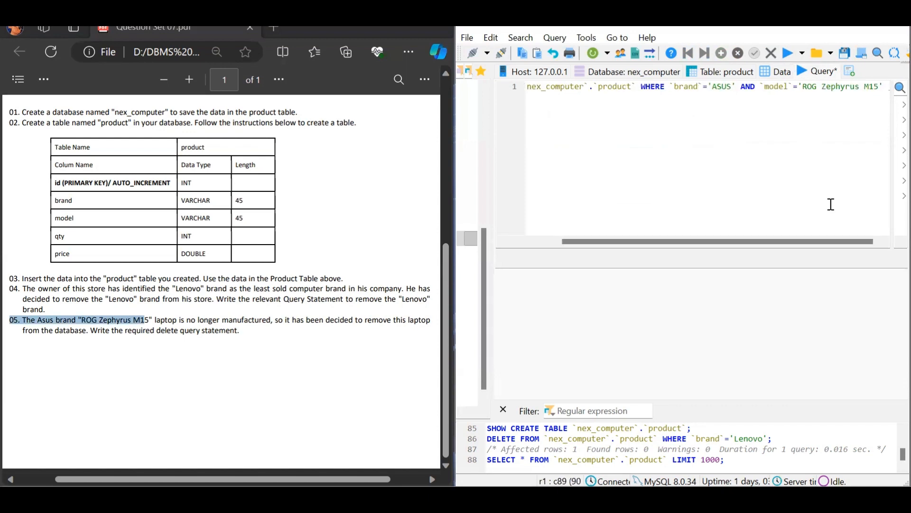
{"action": "type", "text": ";"}
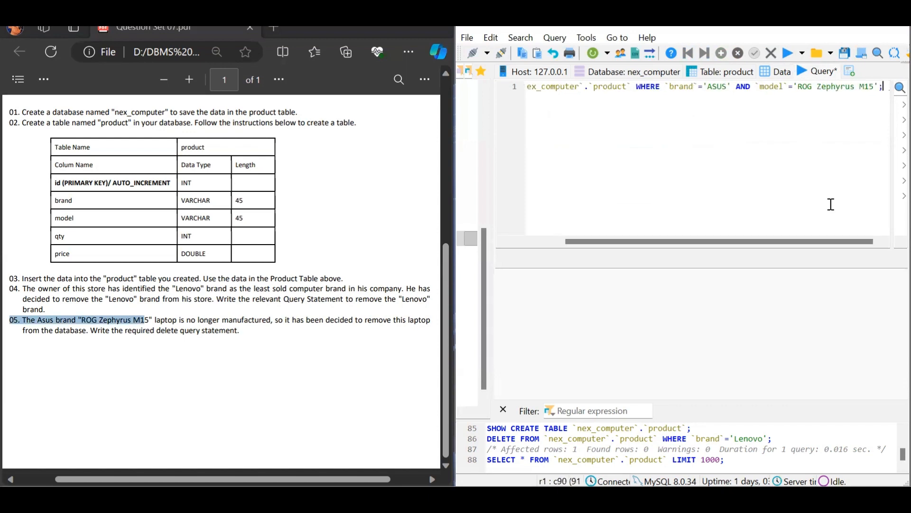
{"action": "key", "text": "Delete"}
{"action": "key", "text": "Delete"}
Execute the ROG Zephyrus M15 delete query and refresh the product table's data.
{"action": "left_click", "coordinate": [790, 59]}
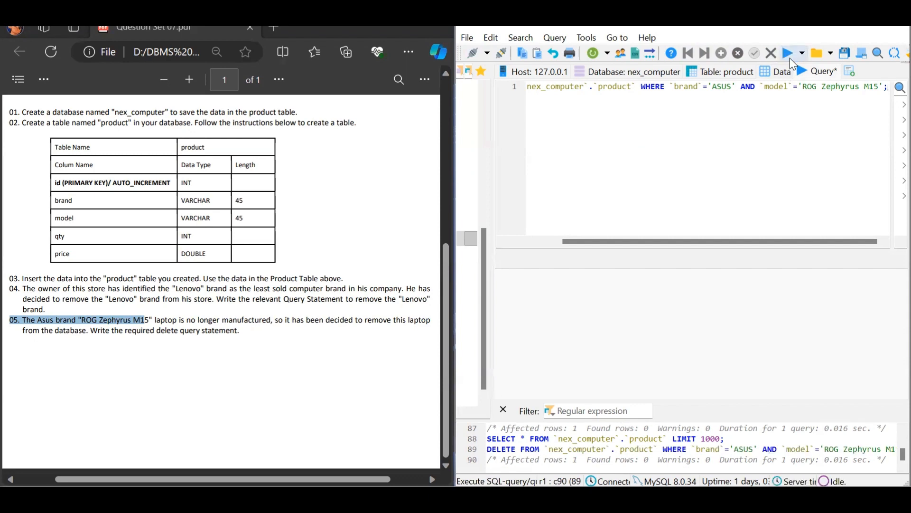
{"action": "left_click", "coordinate": [782, 72]}
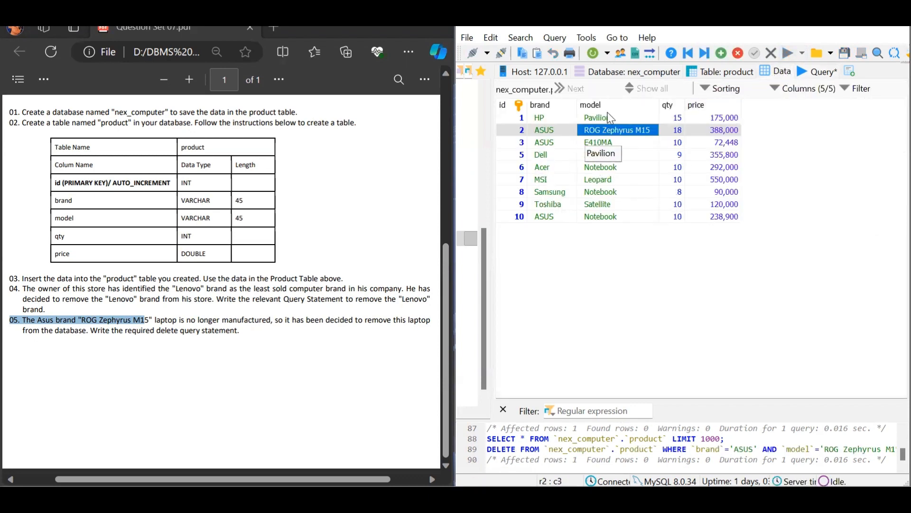
{"action": "left_click", "coordinate": [592, 53]}
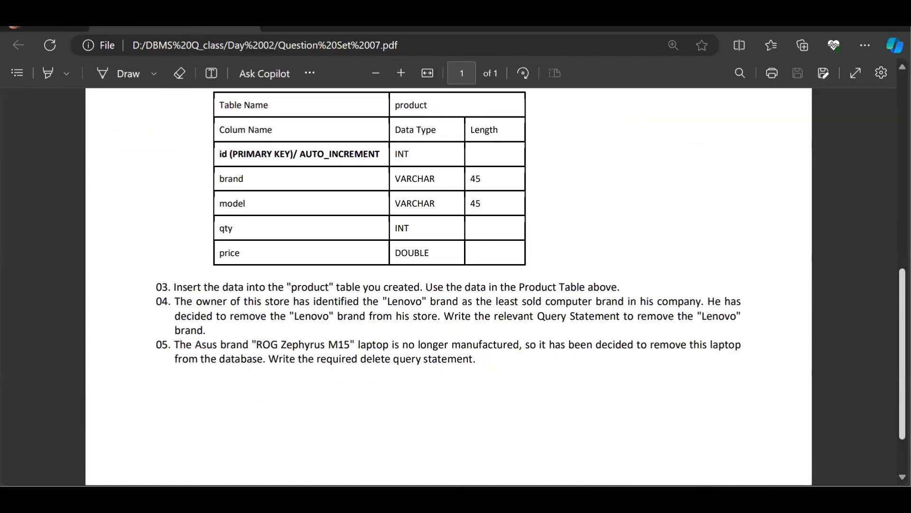
Review the question sheet PDF in the browser, from the Product table through the delete query questions.
{"action": "scroll", "coordinate": [448, 284], "scroll_direction": "up", "scroll_amount": 10}
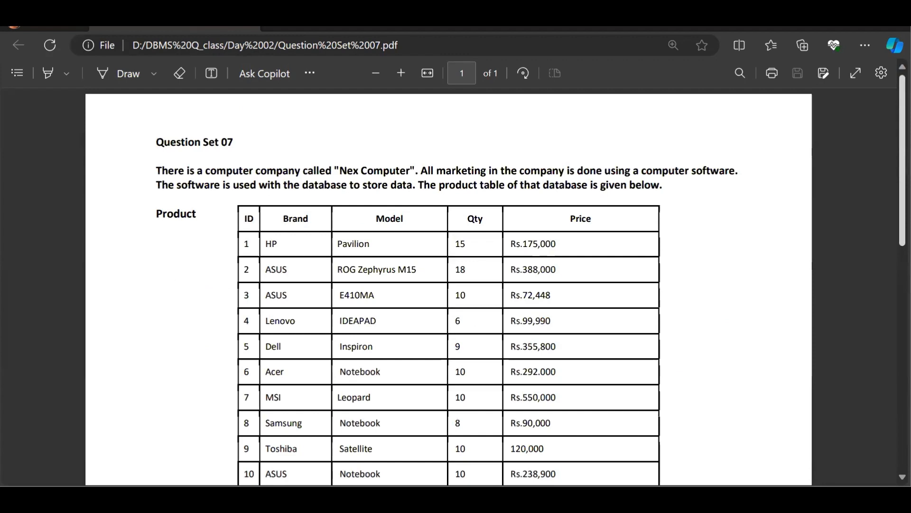
{"action": "scroll", "coordinate": [449, 284], "scroll_direction": "down", "scroll_amount": 8}
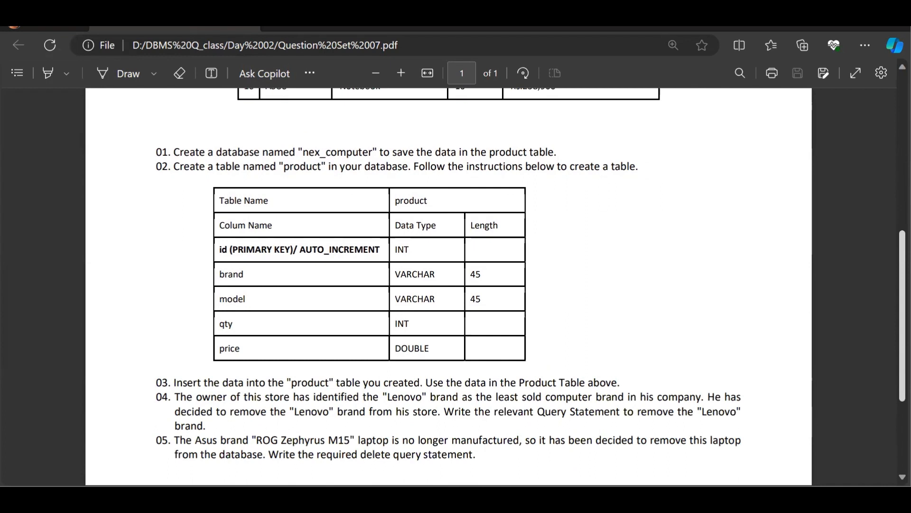
{"action": "scroll", "coordinate": [449, 285], "scroll_direction": "down", "scroll_amount": 3}
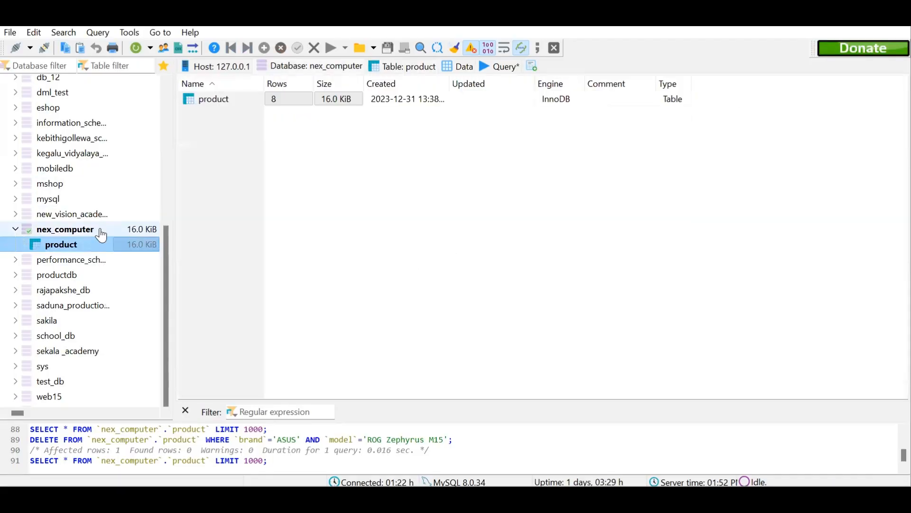
Examine the product table's data and each part of the ASUS delete query in HeidiSQL, and return to the question sheet in the browser.
{"action": "left_click", "coordinate": [102, 234]}
{"action": "left_click", "coordinate": [95, 244]}
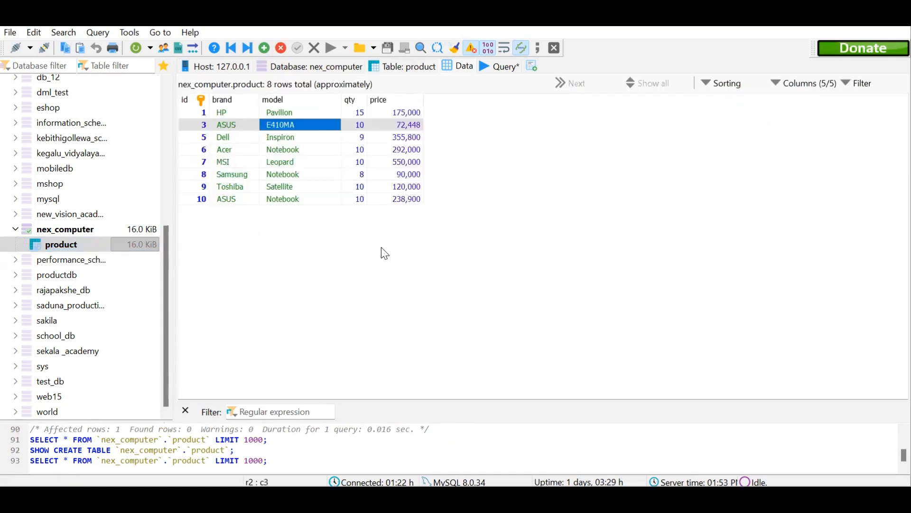
{"action": "left_click", "coordinate": [496, 67]}
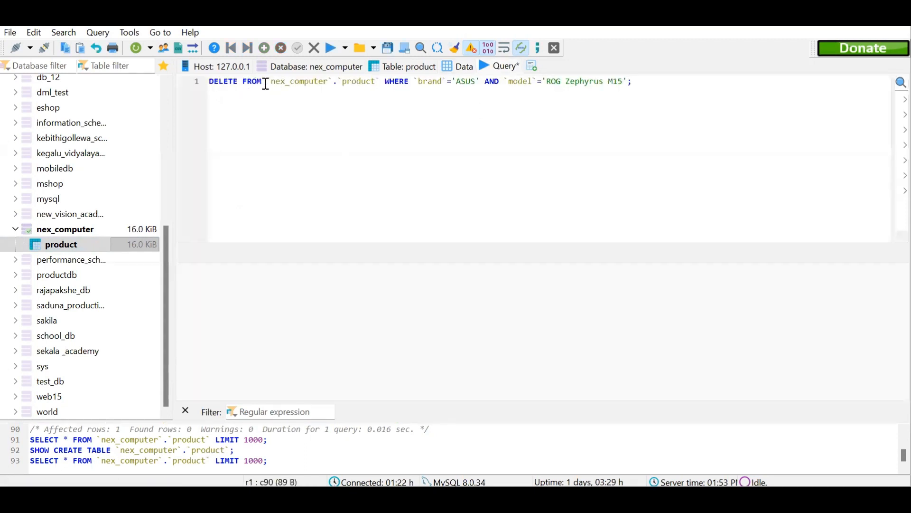
{"action": "left_click_drag", "start_coordinate": [266, 83], "coordinate": [409, 80]}
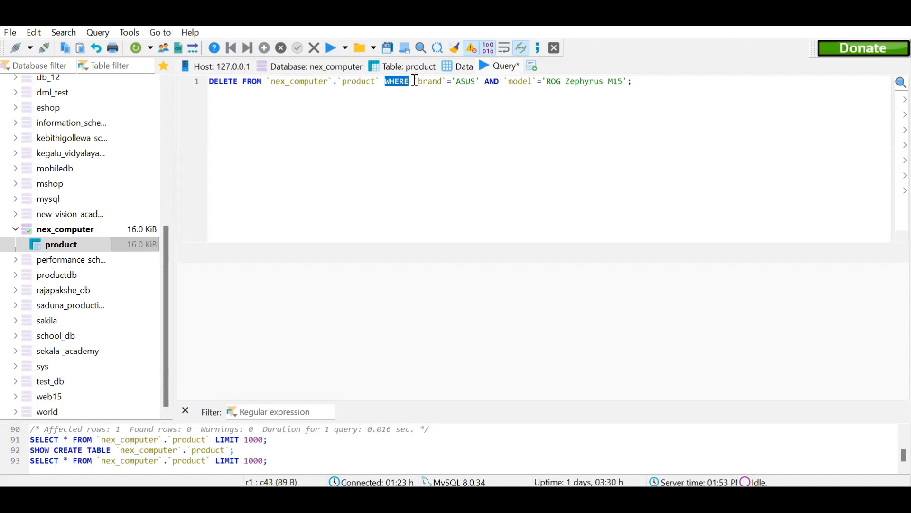
{"action": "left_click_drag", "start_coordinate": [414, 81], "coordinate": [634, 81]}
{"action": "left_click", "coordinate": [544, 78]}
{"action": "left_click", "coordinate": [635, 81]}
{"action": "key", "text": "alt+Tab"}
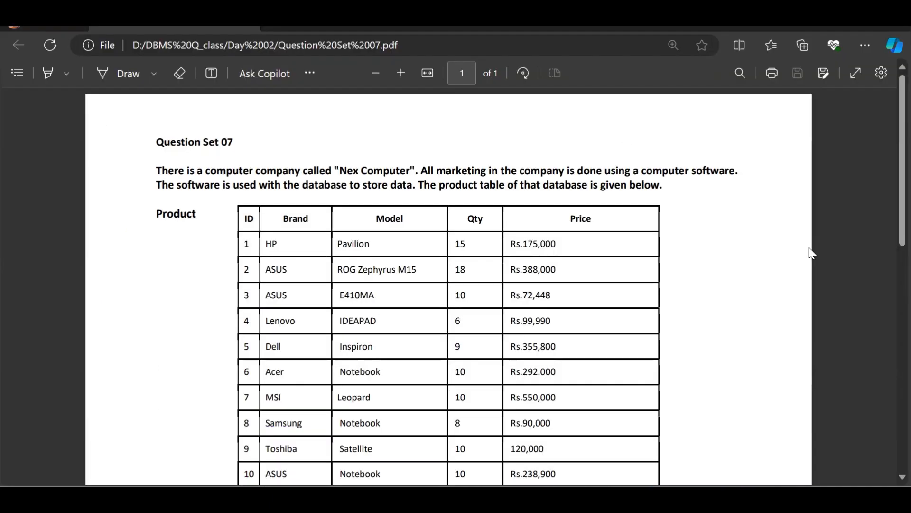